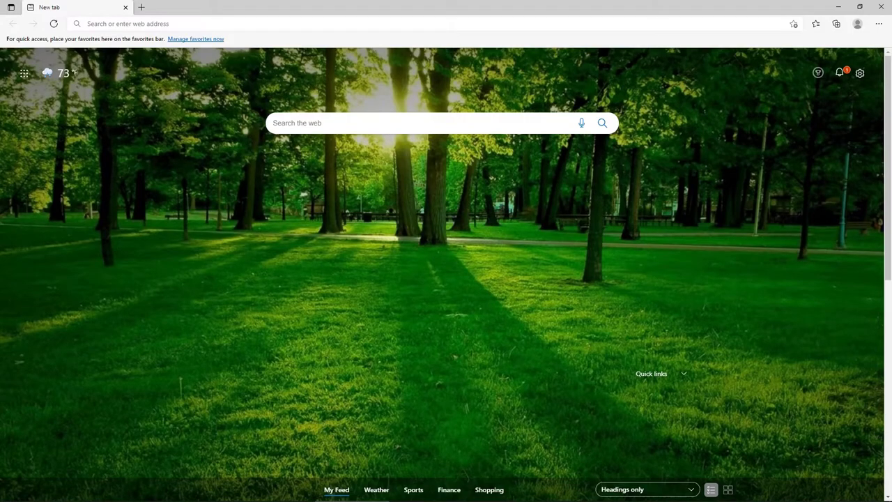
Step: Search Bing in Edge for 'activepresenter tutorials' using the search suggestion
left_click(488, 128)
type("A")
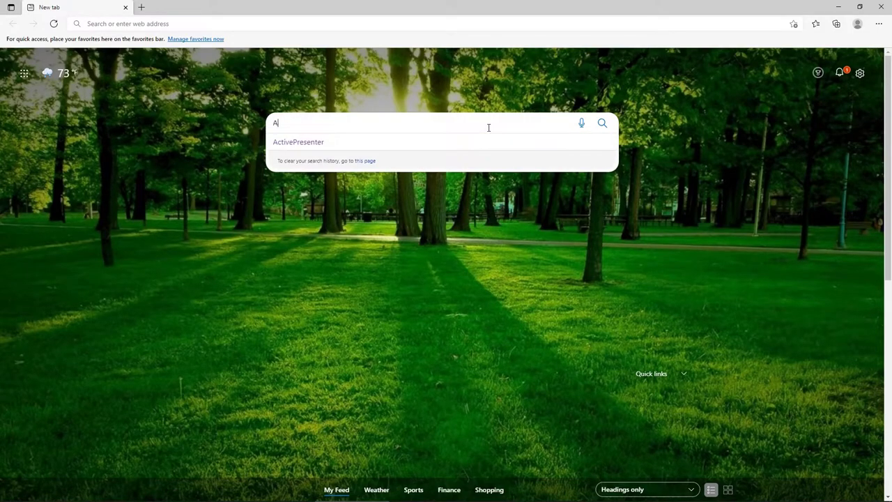
type("ctivePresenter tut")
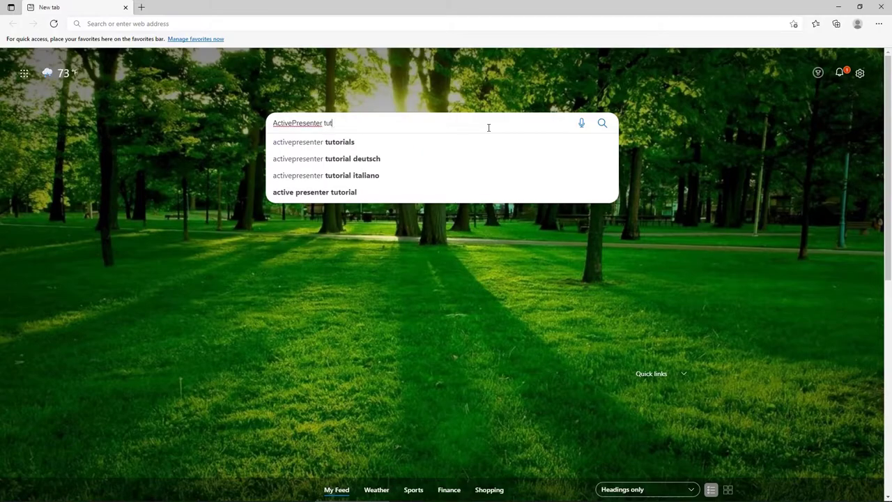
left_click(489, 142)
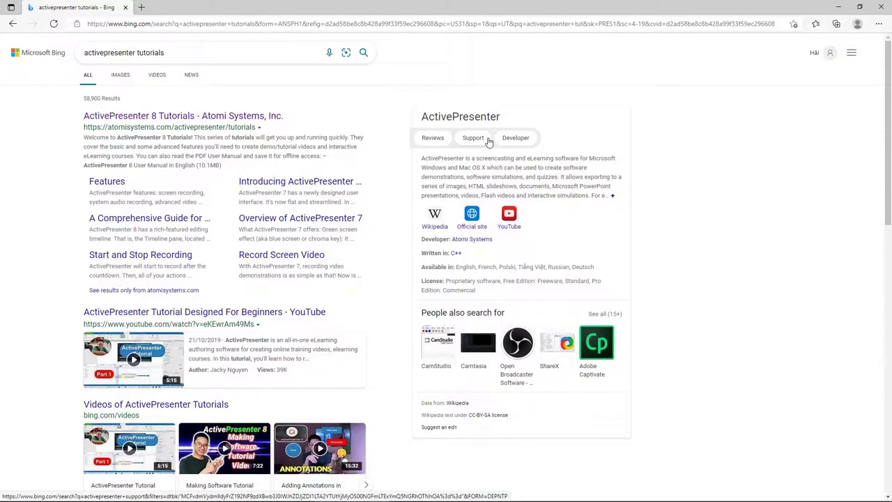
Step: Open Atomi's ActivePresenter 8 Tutorials page, browse the Editing lists, then minimize the browser
left_click(276, 117)
scroll(279, 126, "down", 1)
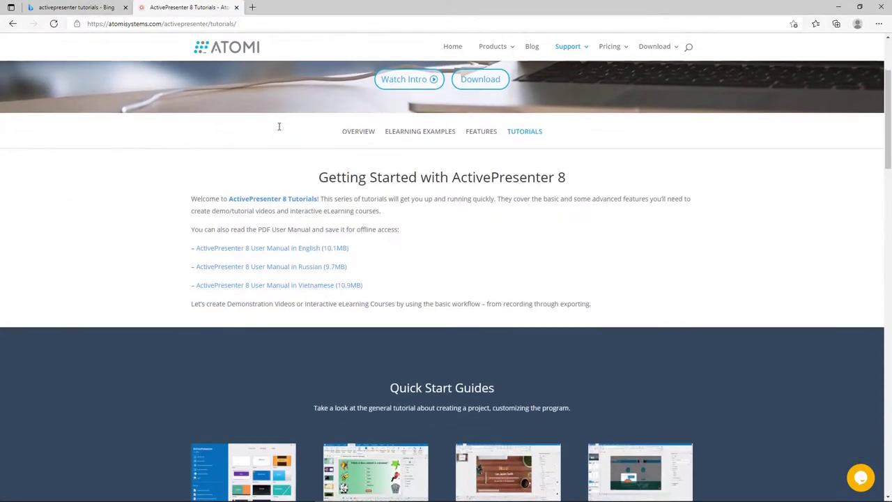
scroll(278, 126, "down", 10)
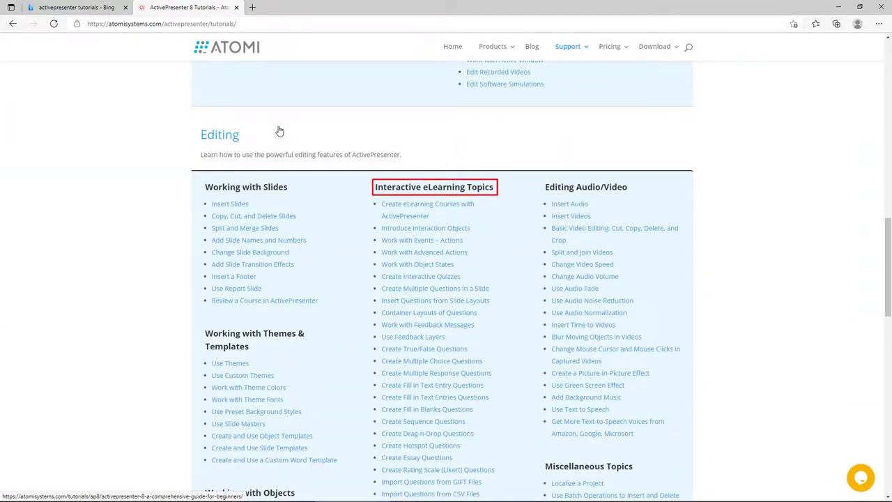
scroll(279, 131, "down", 1)
scroll(279, 131, "down", 1)
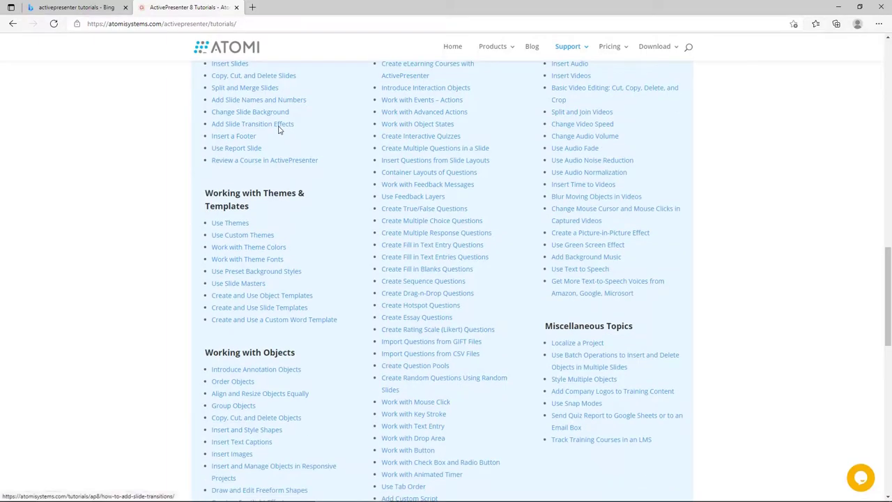
scroll(279, 131, "down", 2)
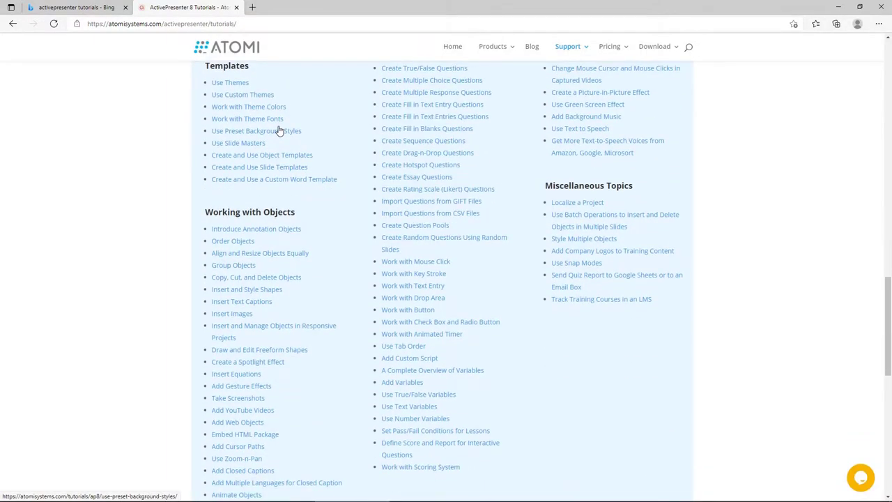
scroll(279, 131, "up", 3)
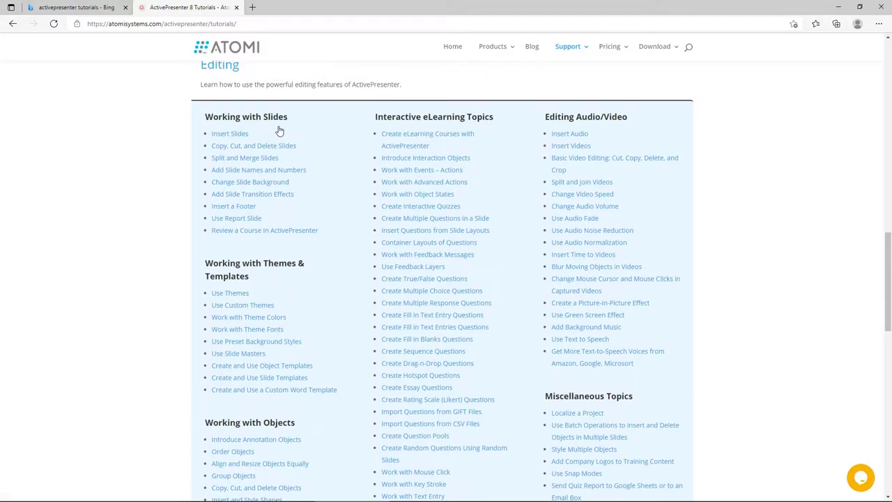
left_click(839, 7)
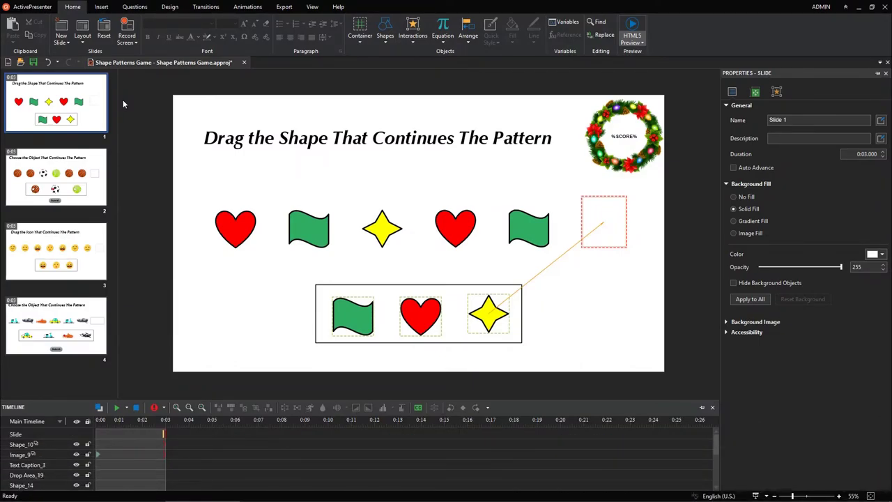
Step: Review the Insert and Questions commands and slides 2–4, then start the HTML5 preview
left_click(101, 8)
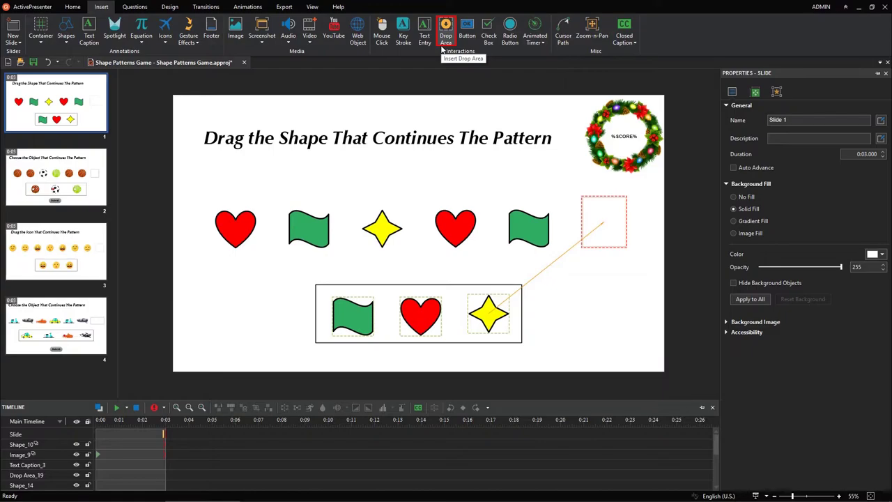
left_click(135, 7)
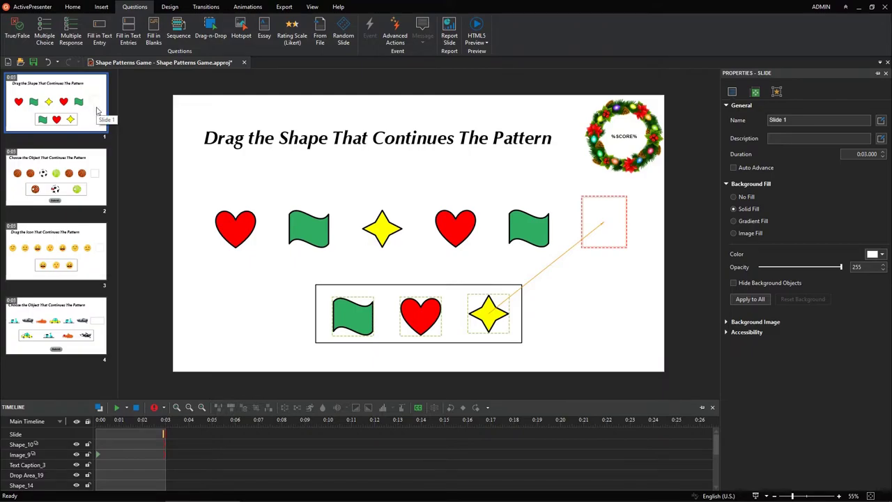
left_click(98, 169)
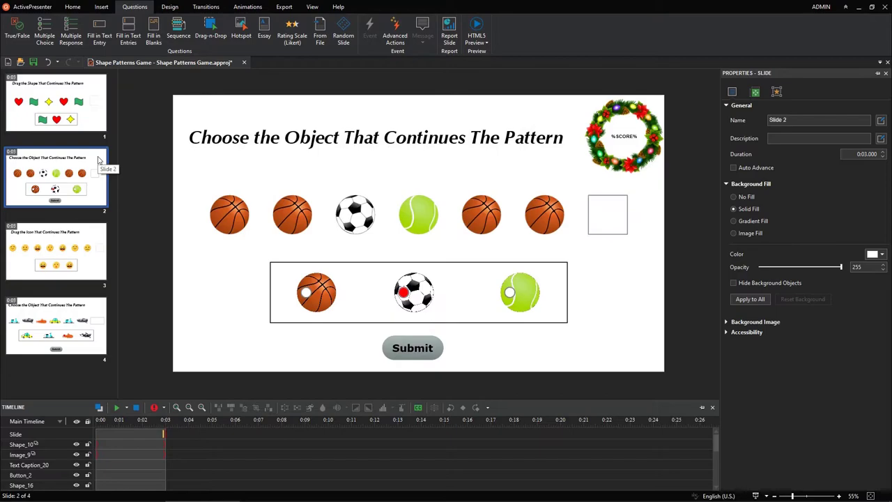
left_click(97, 237)
left_click(98, 307)
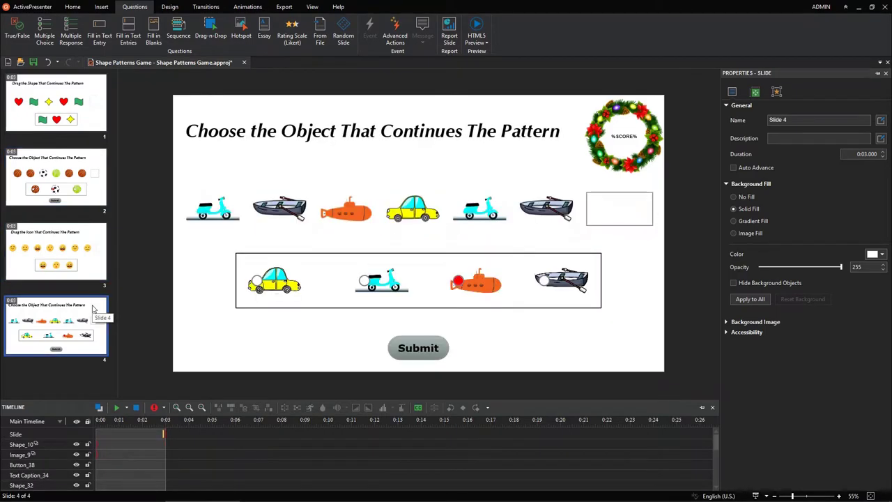
left_click(475, 31)
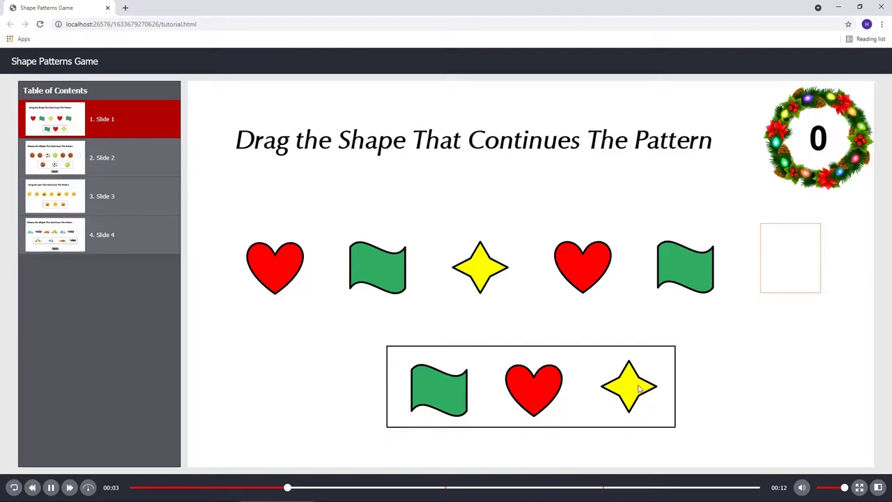
Step: Drag the star into slide 1's empty slot, then submit the tennis ball on slide 2
left_click_drag(641, 389, 805, 260)
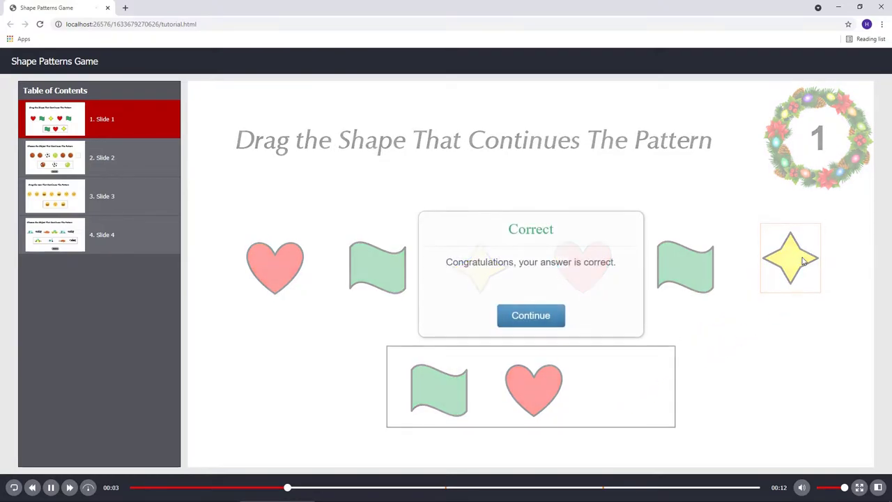
left_click(558, 319)
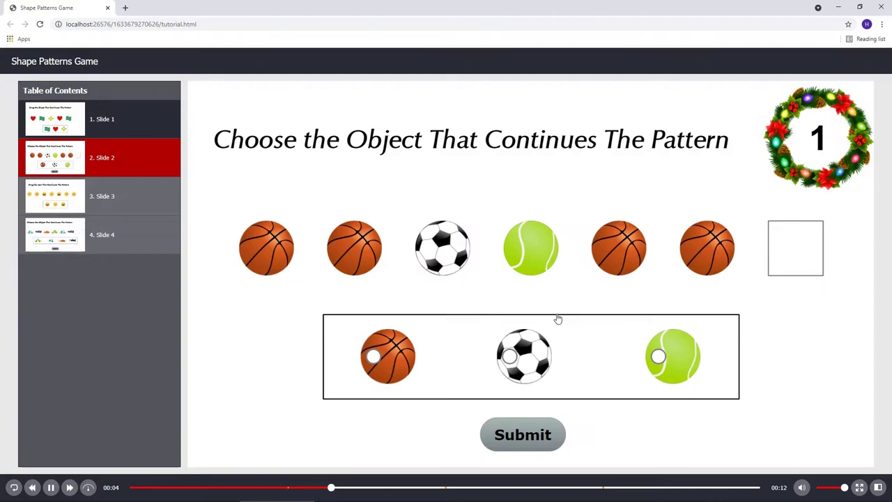
left_click(656, 361)
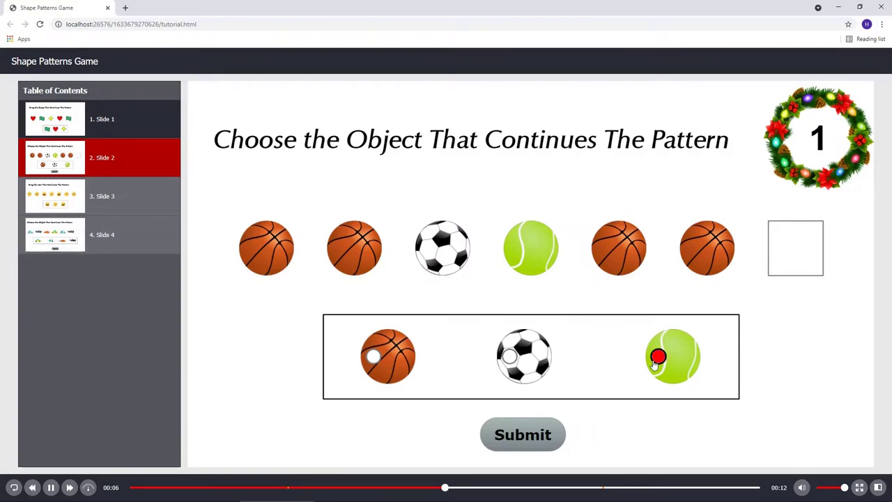
left_click(557, 433)
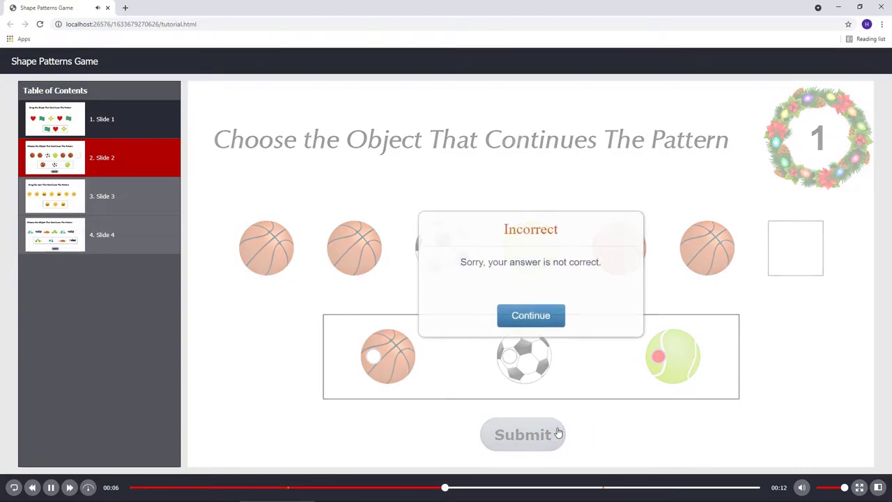
left_click(563, 319)
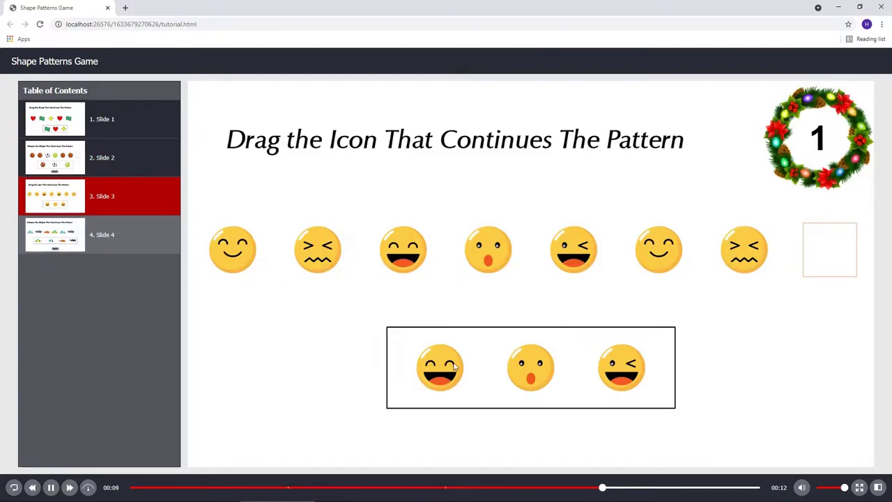
Step: Drag the laughing emoji into slide 3's last slot, then submit the scooter on slide 4
left_click_drag(456, 367, 841, 246)
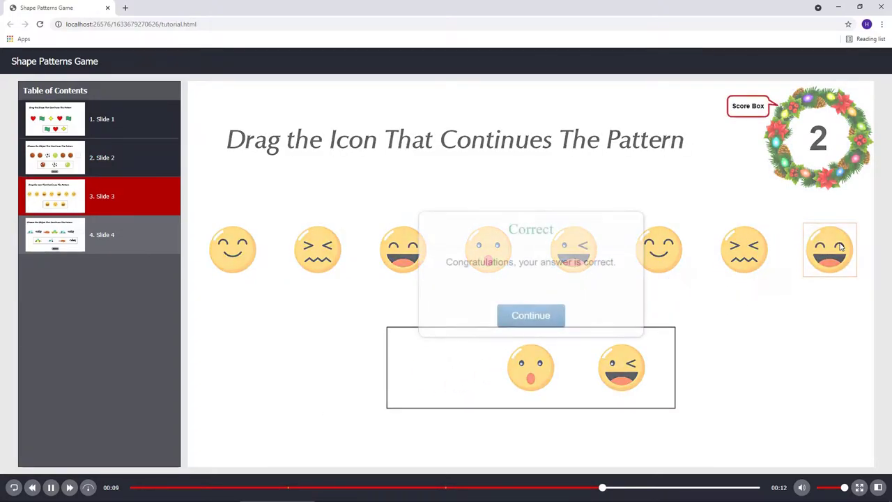
left_click(559, 317)
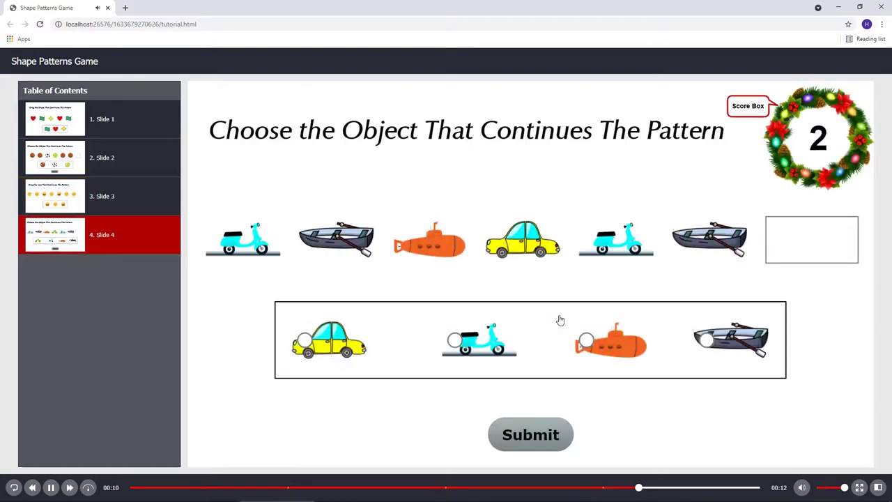
left_click(455, 340)
left_click(514, 450)
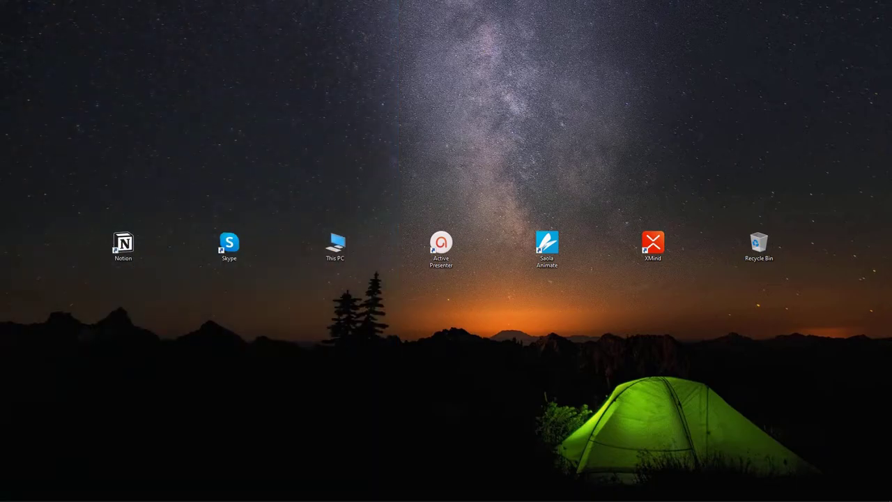
Step: Start a new blank ActivePresenter project and add two title-only slides
double_click(450, 268)
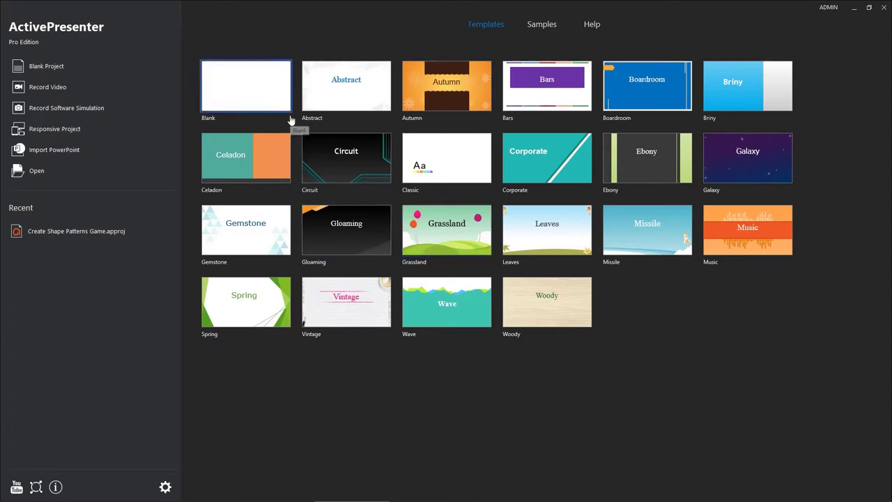
left_click(291, 121)
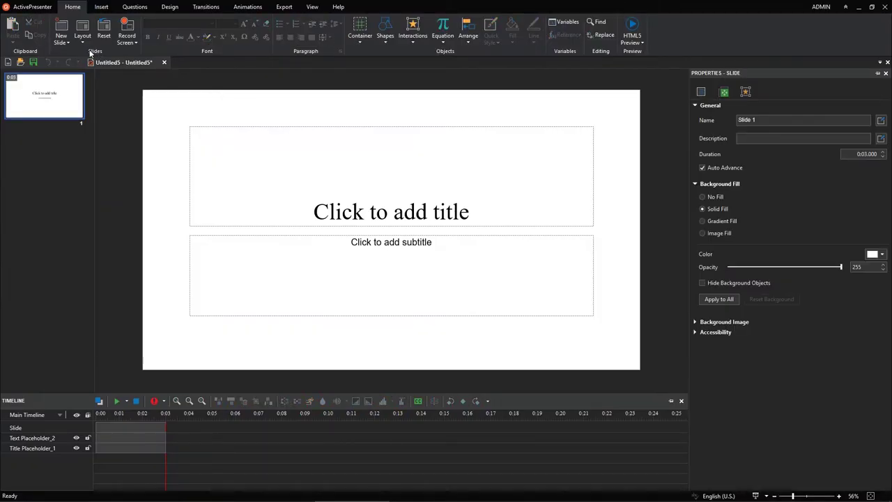
left_click(62, 40)
left_click(203, 131)
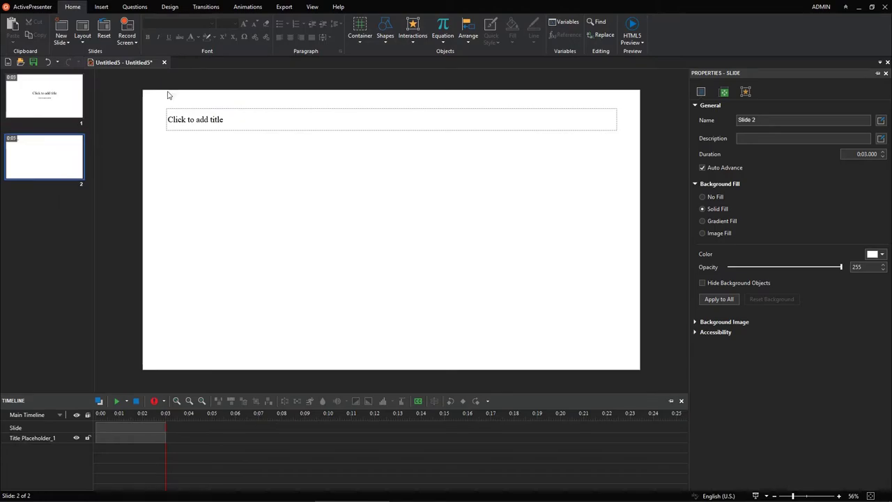
left_click(101, 6)
left_click(13, 39)
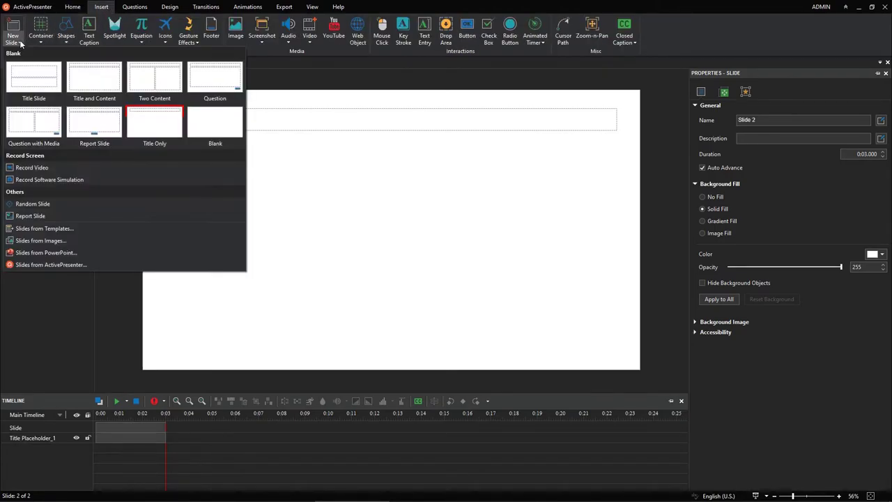
left_click(145, 124)
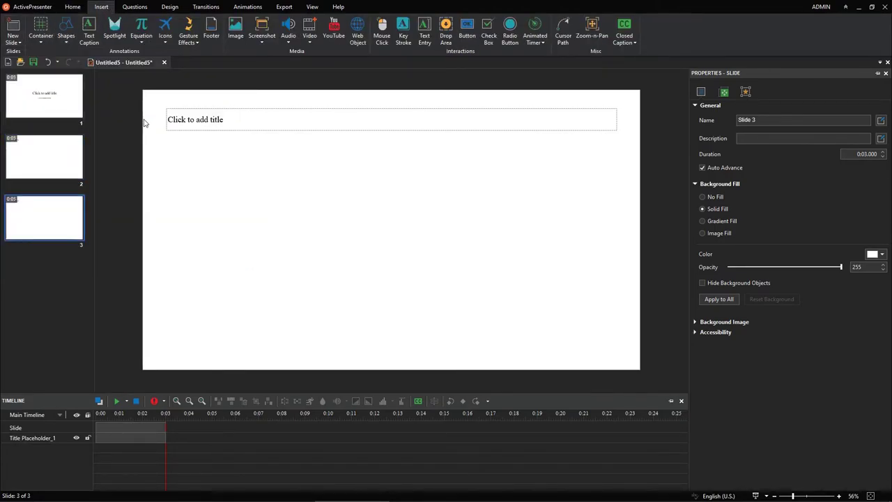
Step: Add two multiple choice question slides as slides 4 and 5
left_click(135, 6)
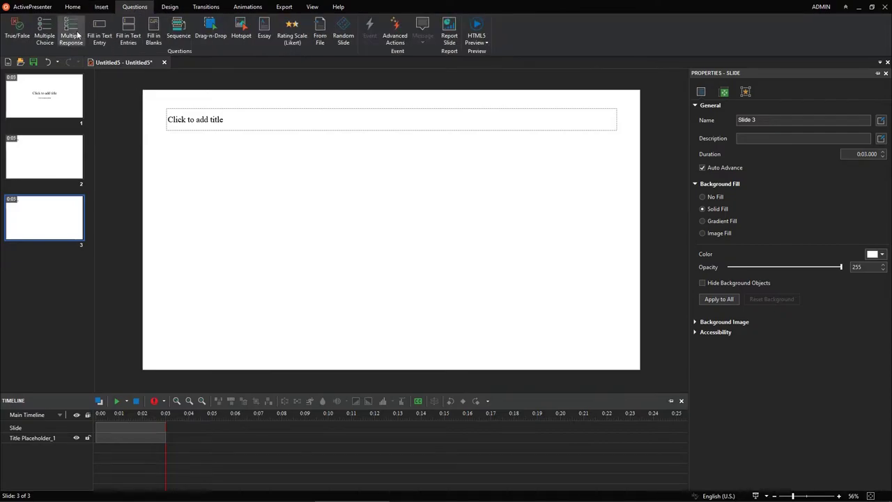
left_click(47, 37)
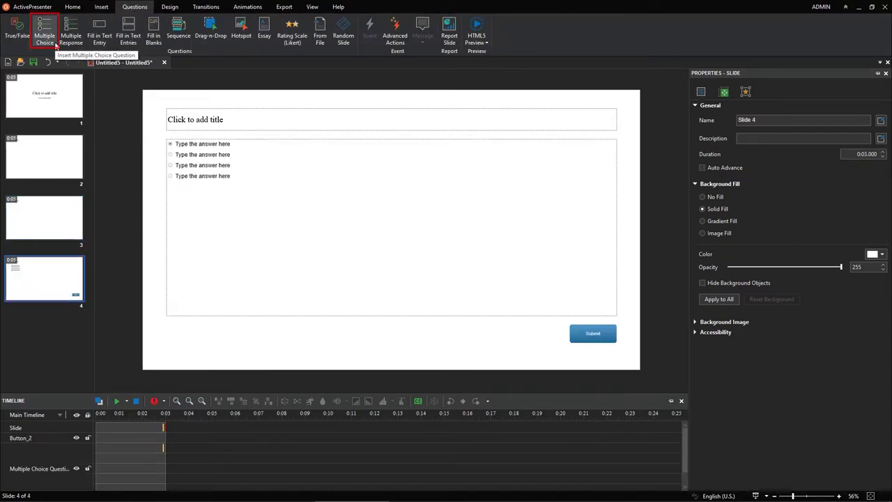
left_click(56, 45)
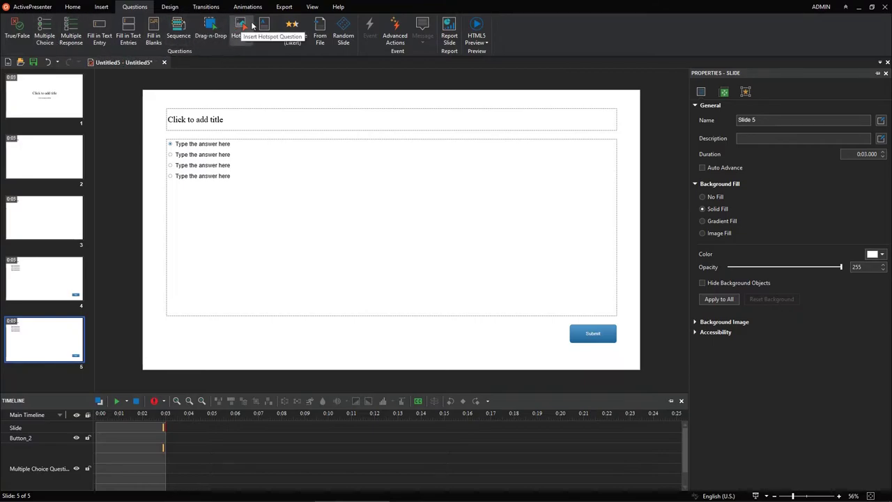
left_click(313, 7)
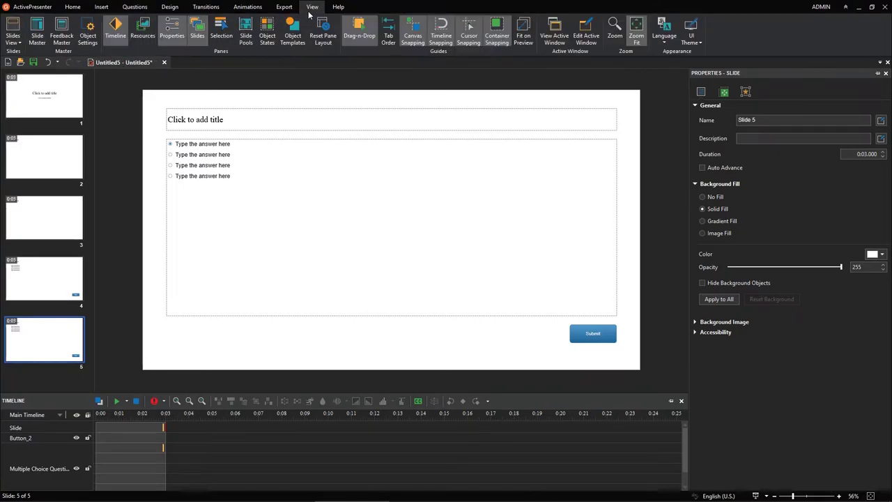
Step: Import all ten pictures from the Images folder into Resources and enlarge the pane
left_click(151, 44)
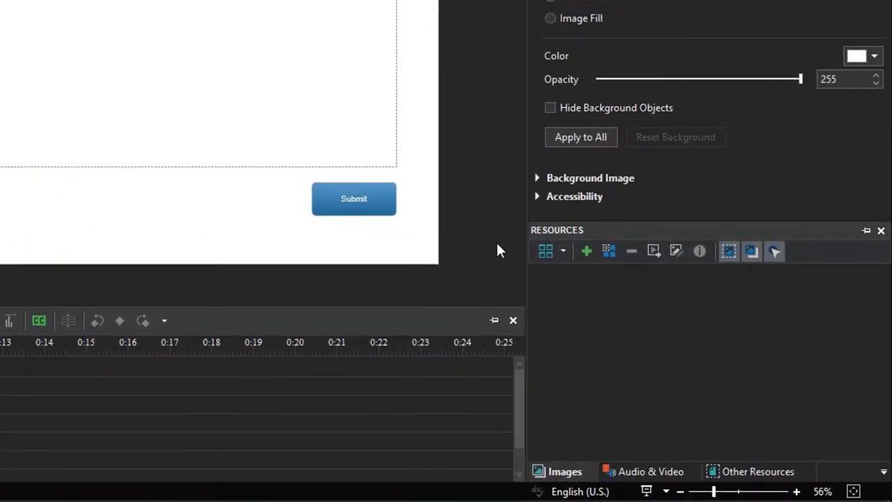
left_click(580, 258)
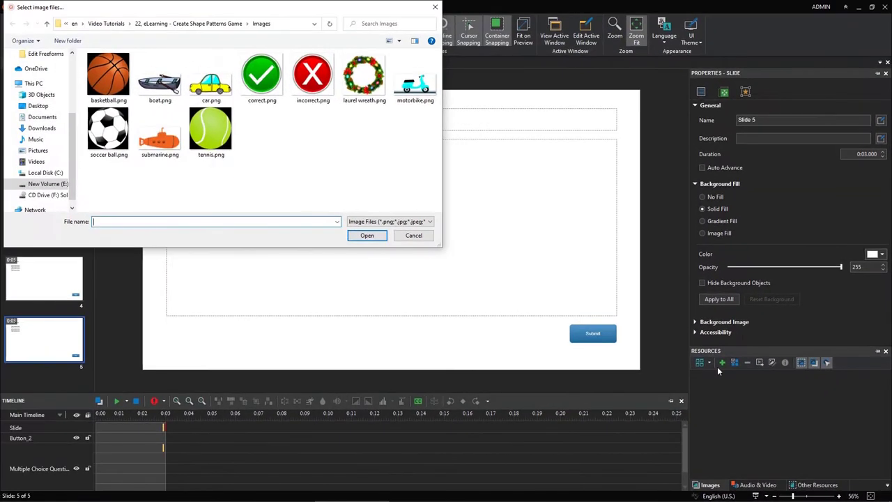
left_click(235, 147)
key("ctrl+a")
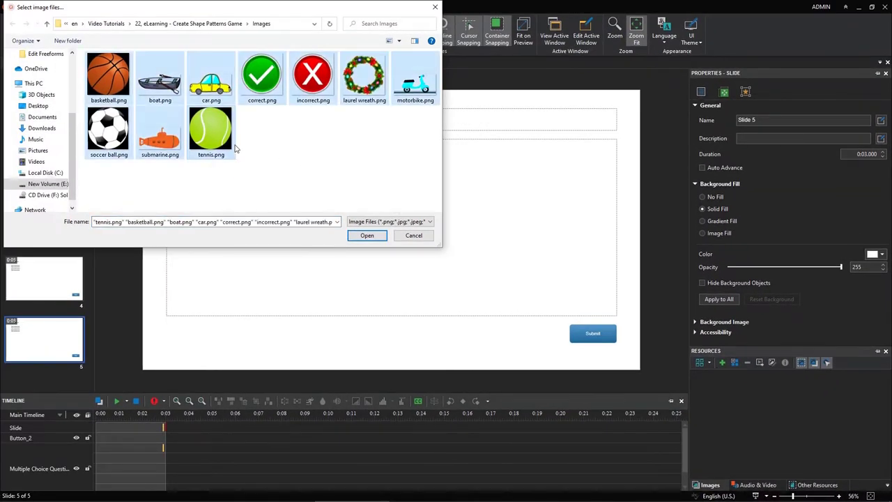
left_click(357, 236)
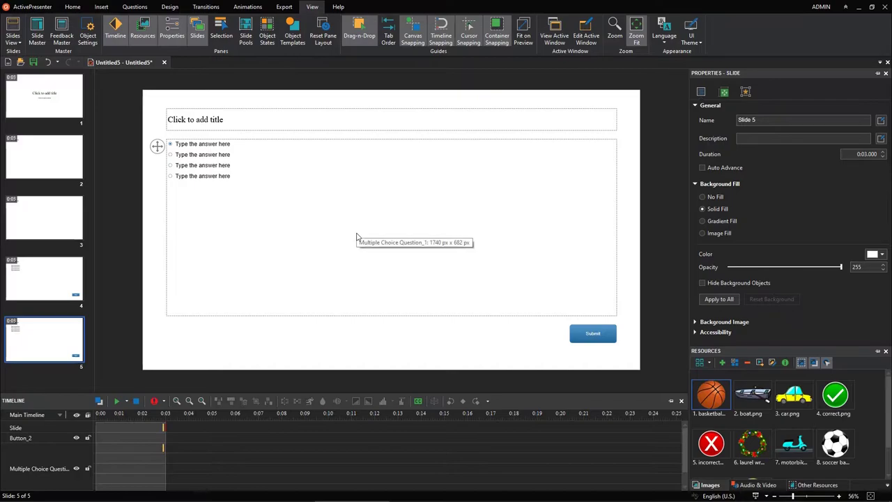
left_click_drag(728, 348, 726, 304)
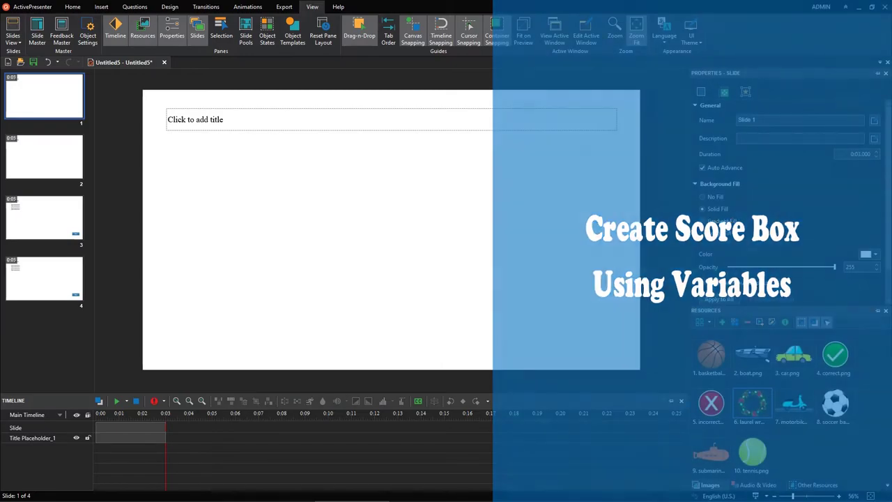
Step: Add a NUMBER variable named ScoreBox with default value 0
left_click(73, 8)
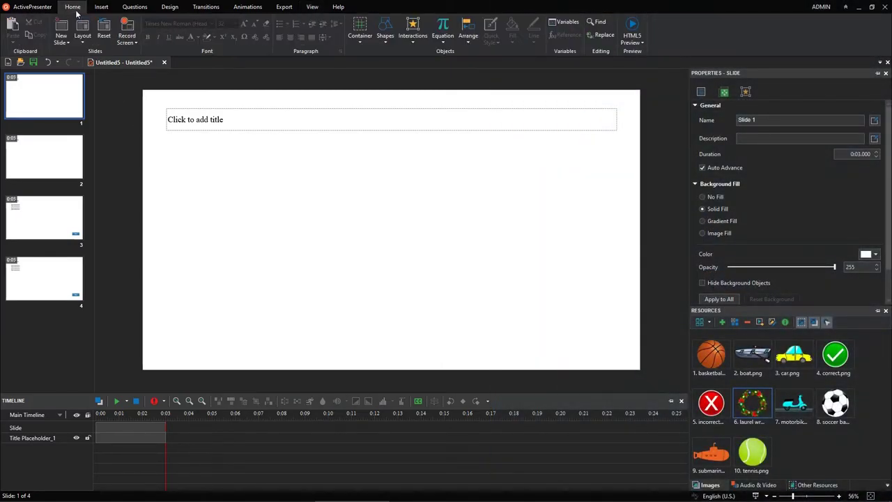
left_click(562, 30)
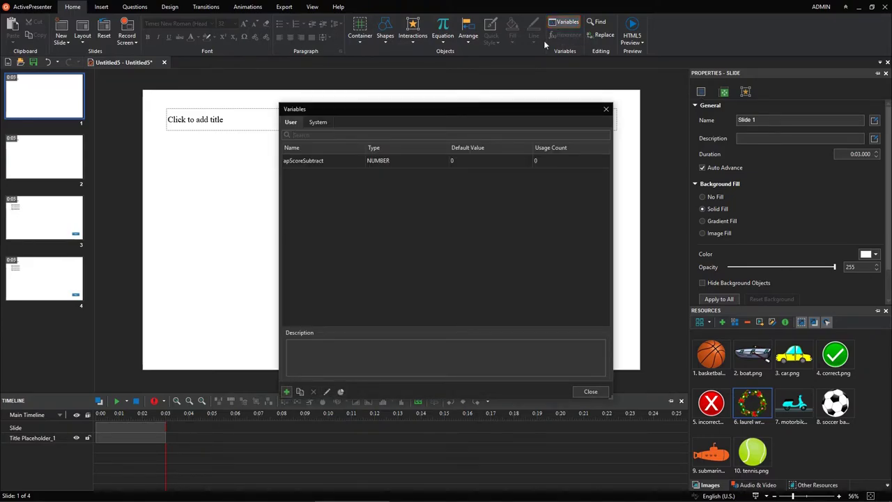
left_click(288, 392)
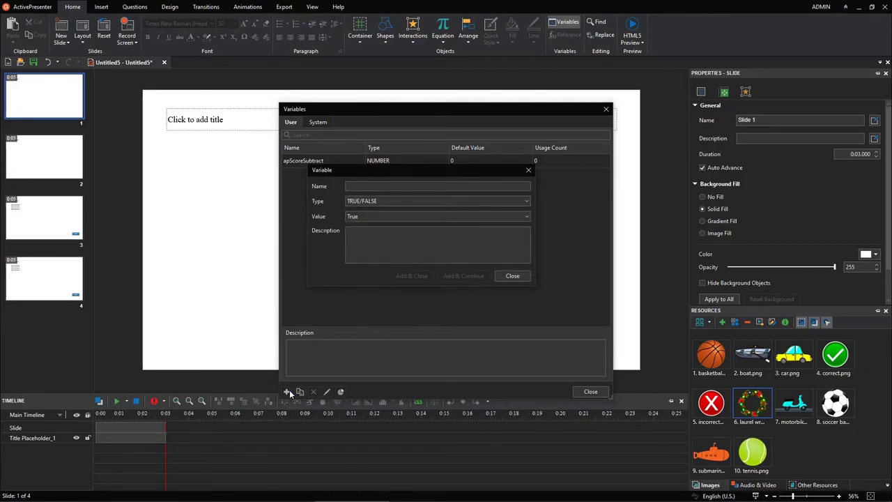
type("ScoreBox")
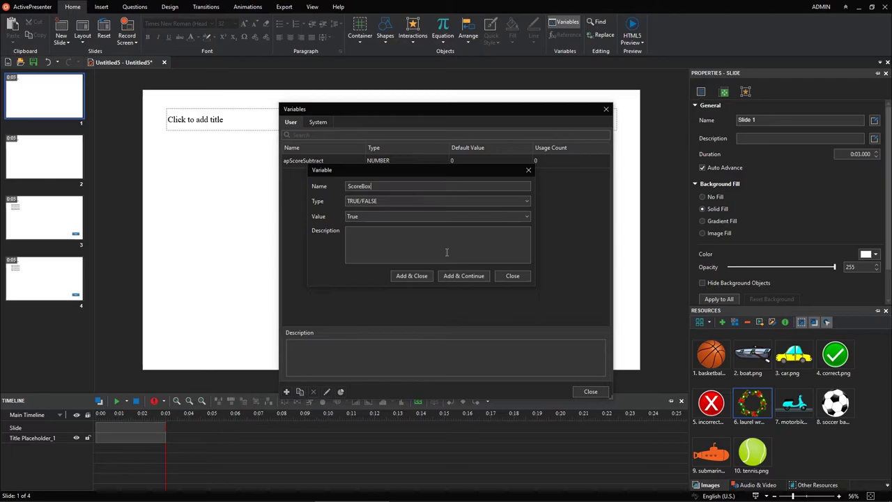
left_click(514, 202)
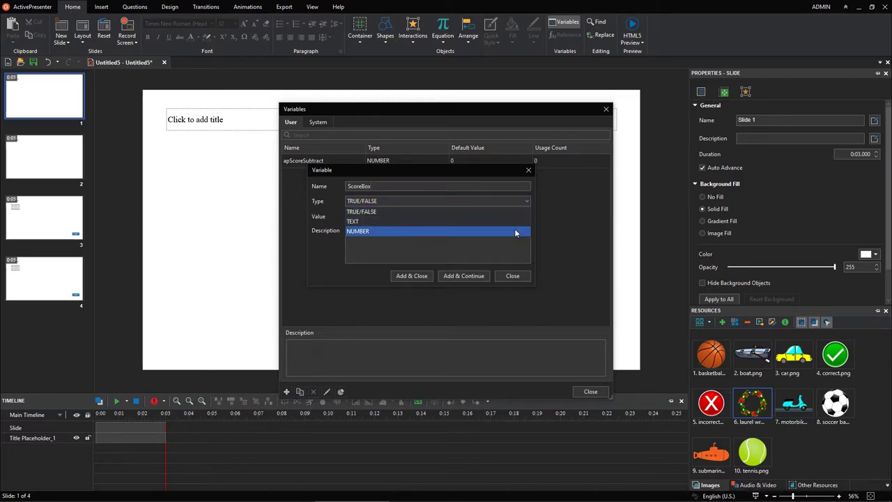
left_click(514, 232)
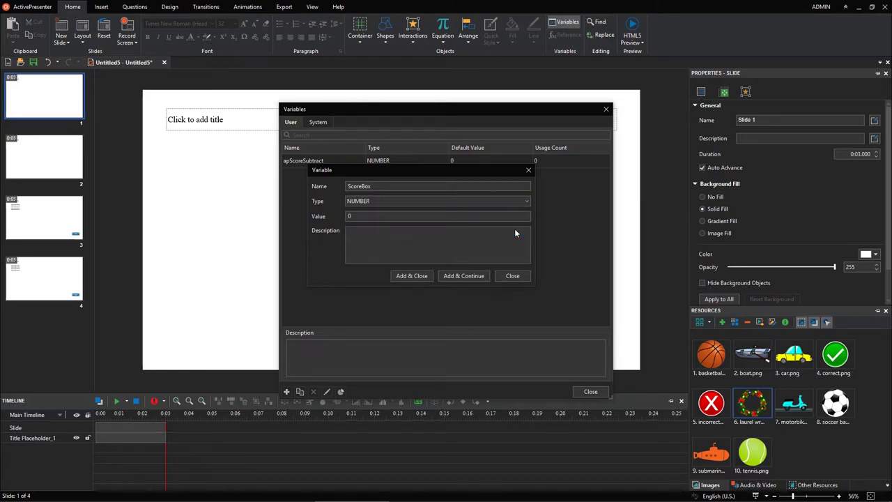
left_click(409, 276)
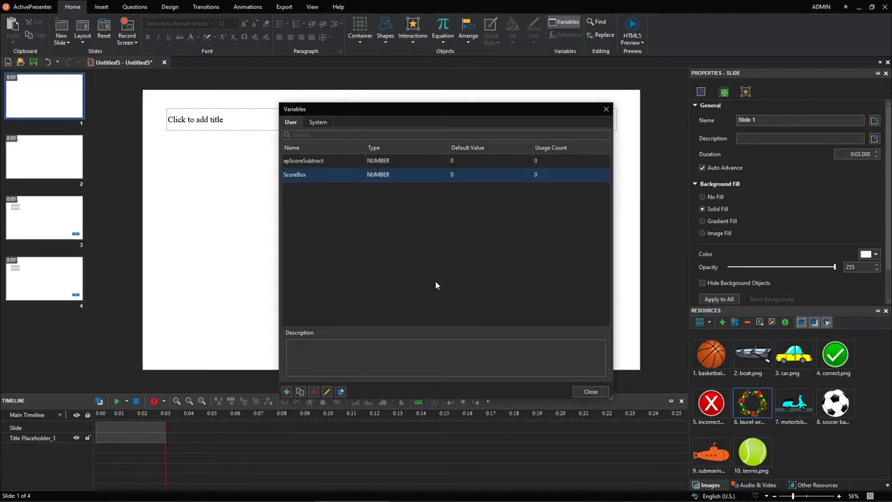
left_click(577, 391)
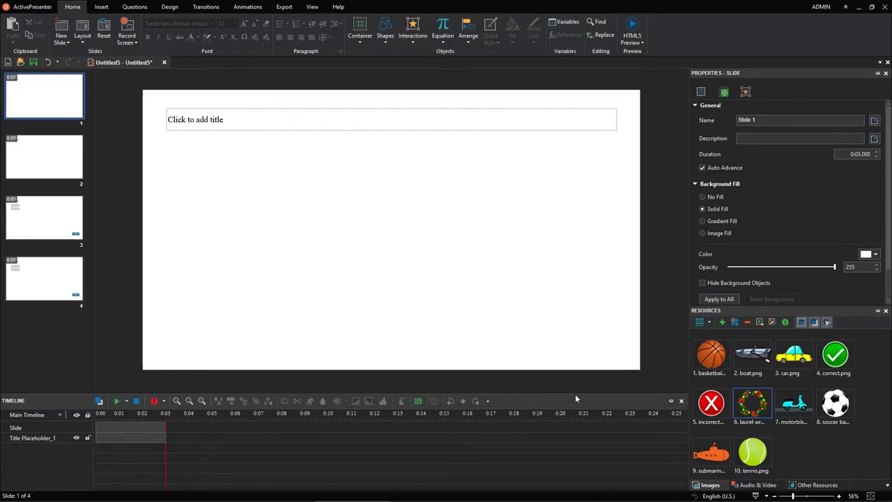
Step: Draw a text caption at slide 1's top right that references the ScoreBox variable
left_click(101, 7)
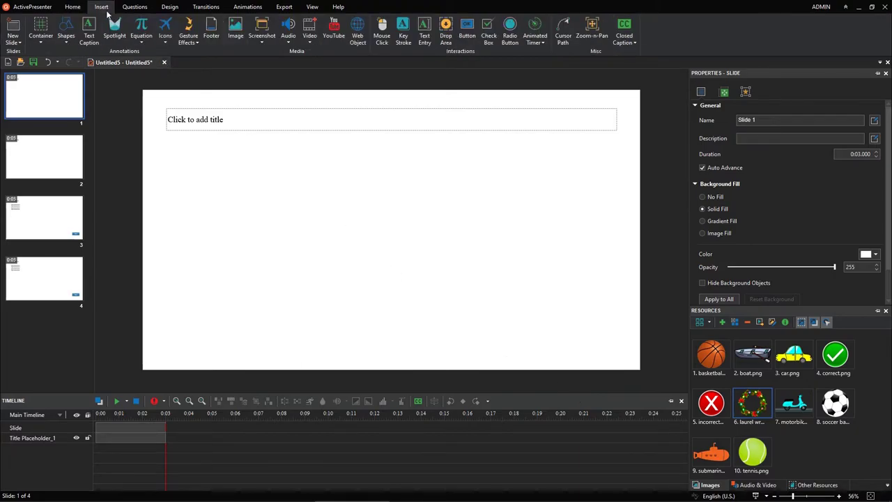
left_click(87, 28)
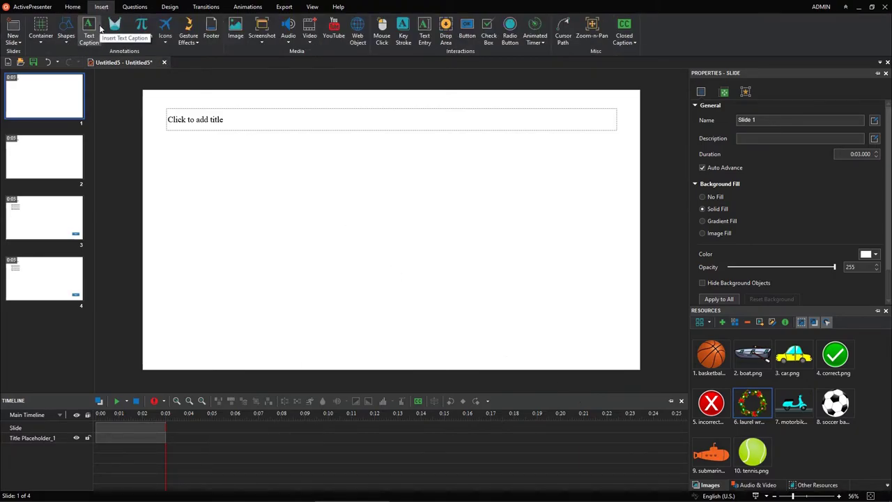
left_click_drag(549, 156, 619, 177)
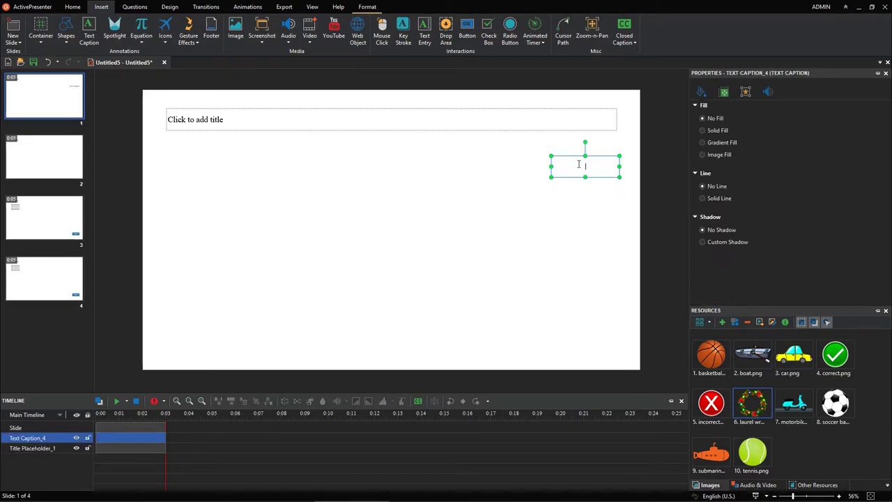
left_click(72, 7)
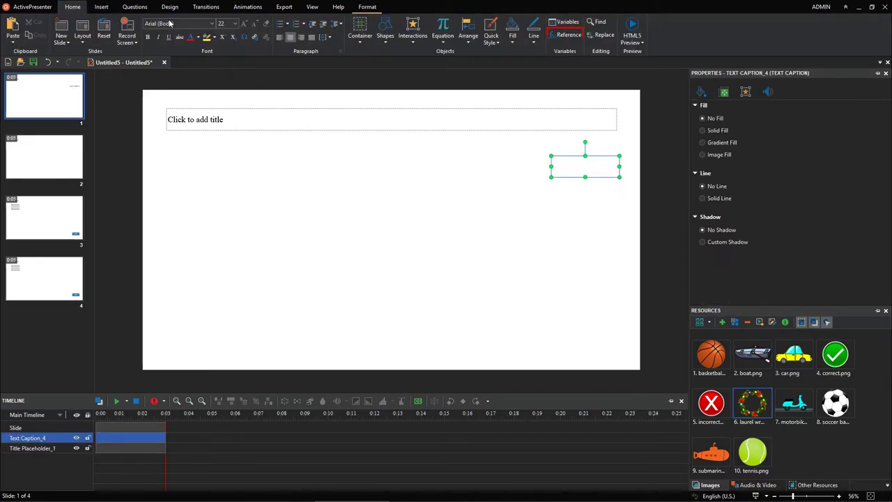
left_click(566, 35)
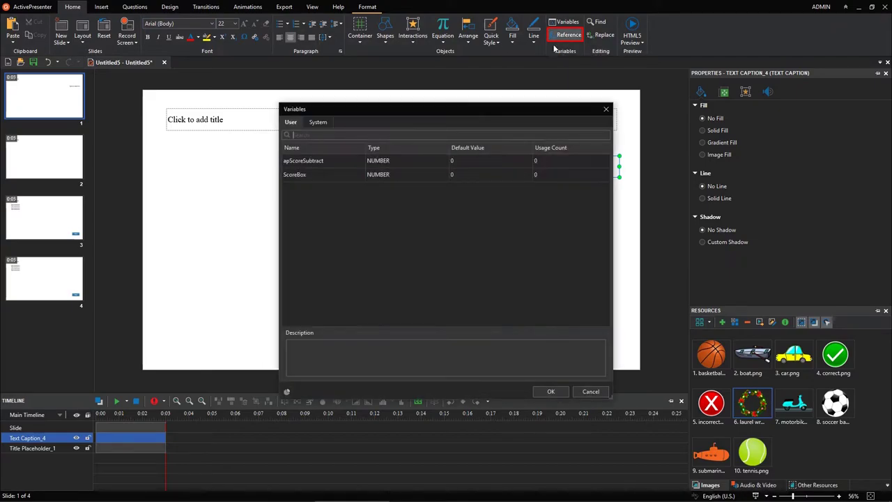
left_click(335, 174)
left_click(540, 394)
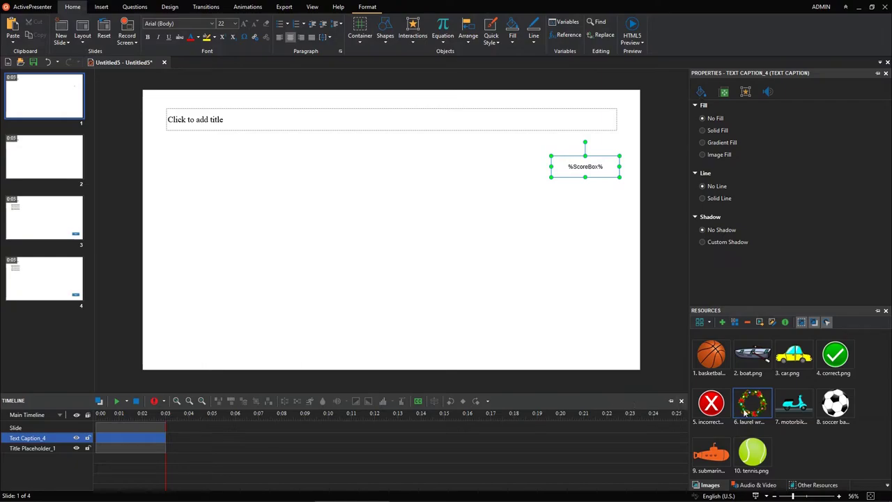
Step: Place and resize the laurel wreath image around the score caption and send it behind
left_click_drag(748, 412, 566, 169)
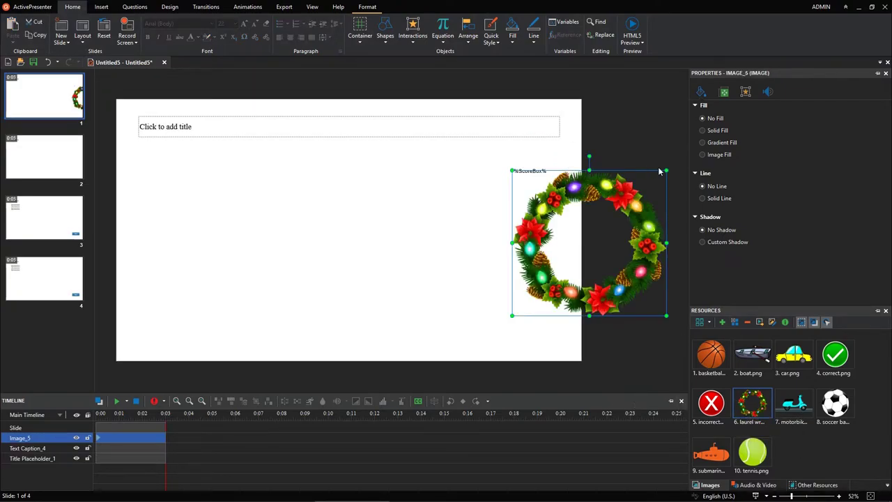
left_click_drag(666, 171, 588, 151)
left_click_drag(617, 198, 624, 206)
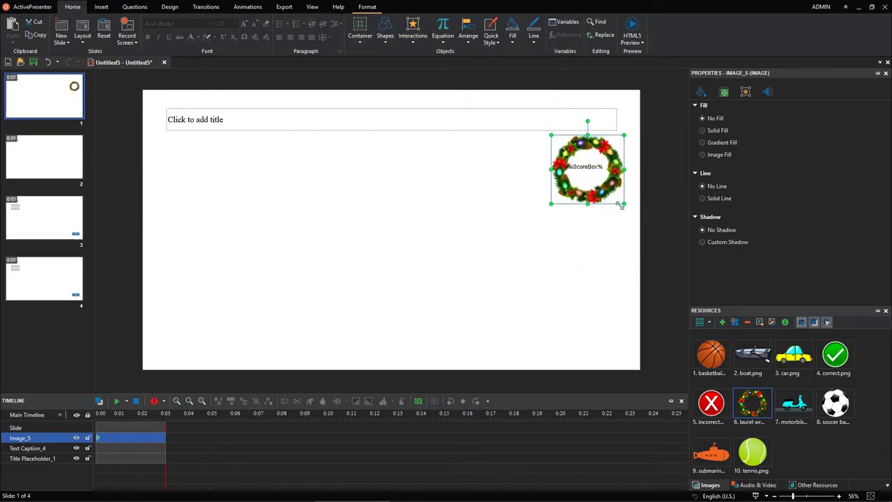
left_click_drag(609, 155, 607, 152)
right_click(607, 145)
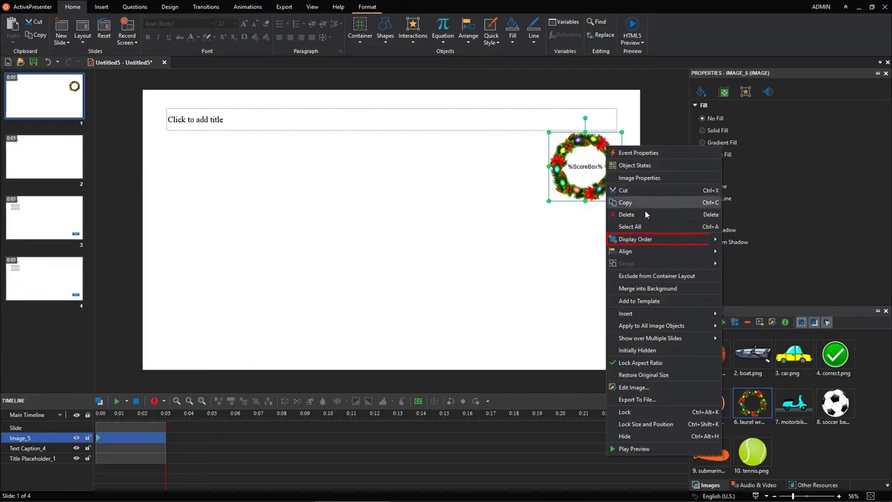
mouse_move(660, 239)
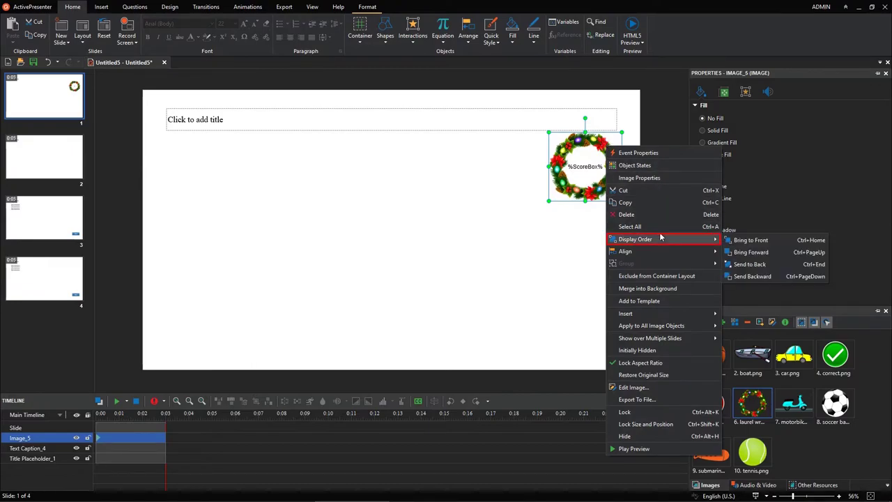
left_click(771, 264)
Step: Group the wreath with the %ScoreBox% caption and move the group to the top-right corner
left_click(588, 167, "ctrl")
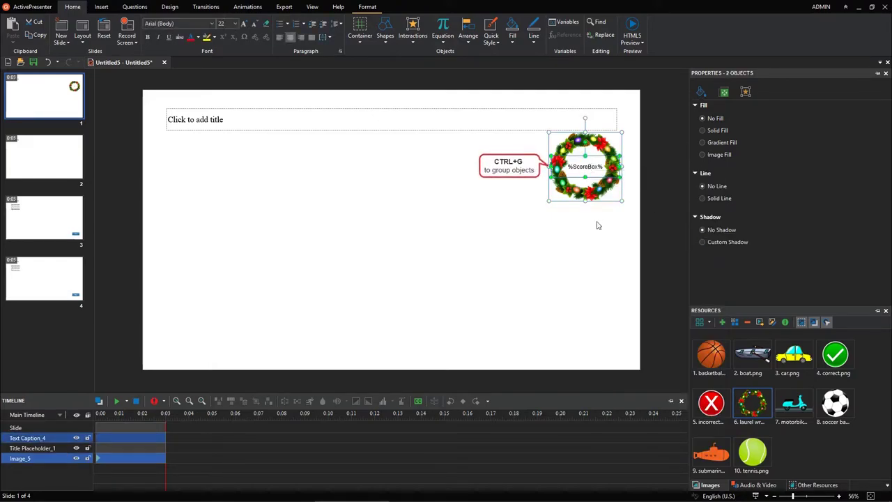
key("ctrl+g")
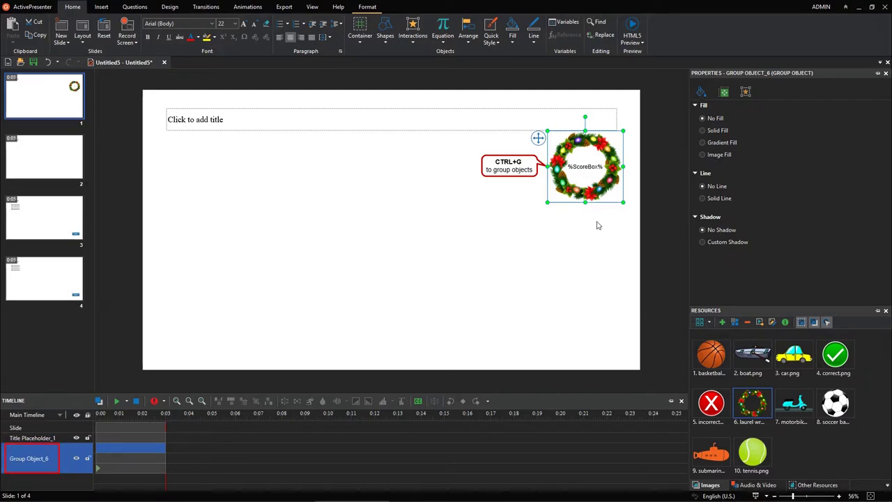
left_click_drag(616, 191, 631, 152)
Step: Show the wreath group over all slides as the top layer, checking slides 2–4
right_click(626, 113)
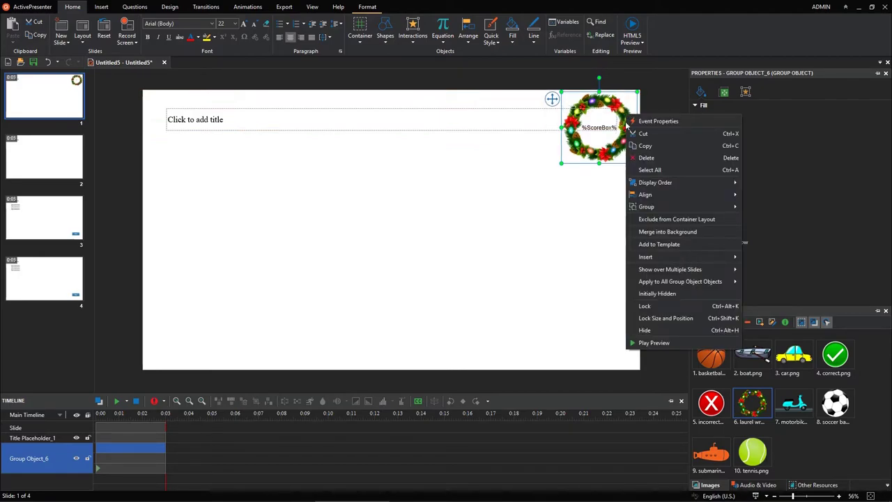
mouse_move(700, 274)
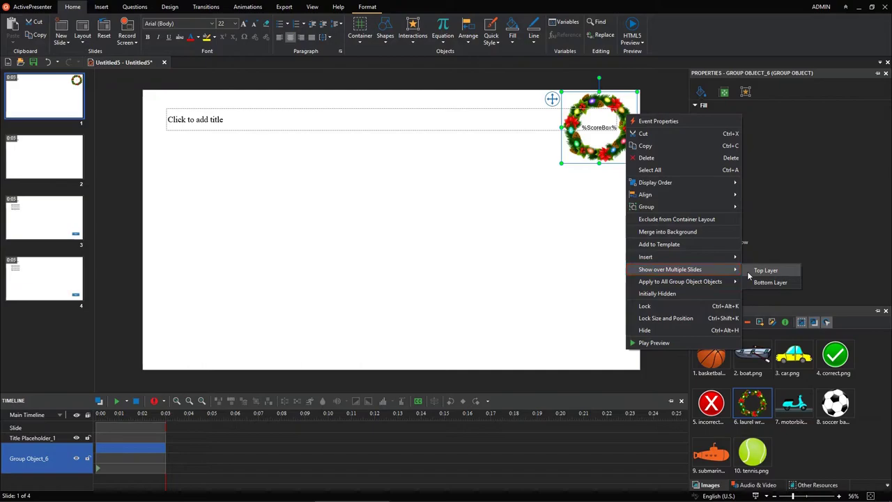
left_click(749, 274)
left_click(59, 162)
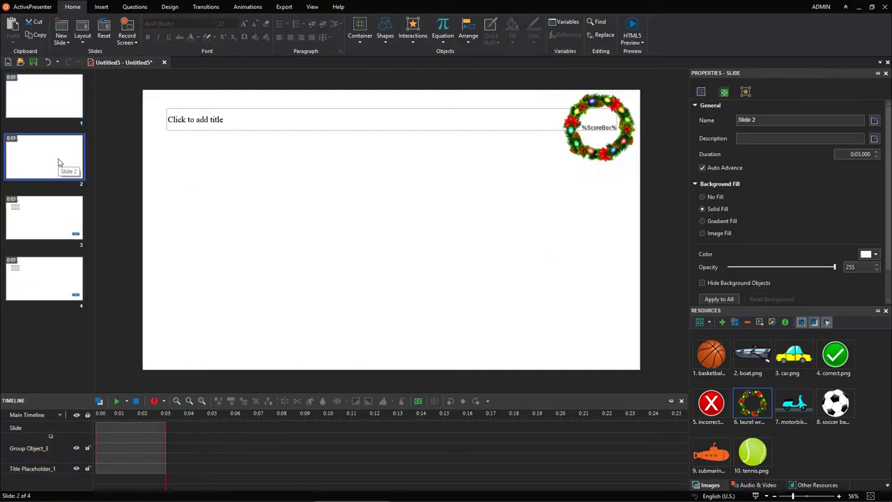
left_click(73, 213)
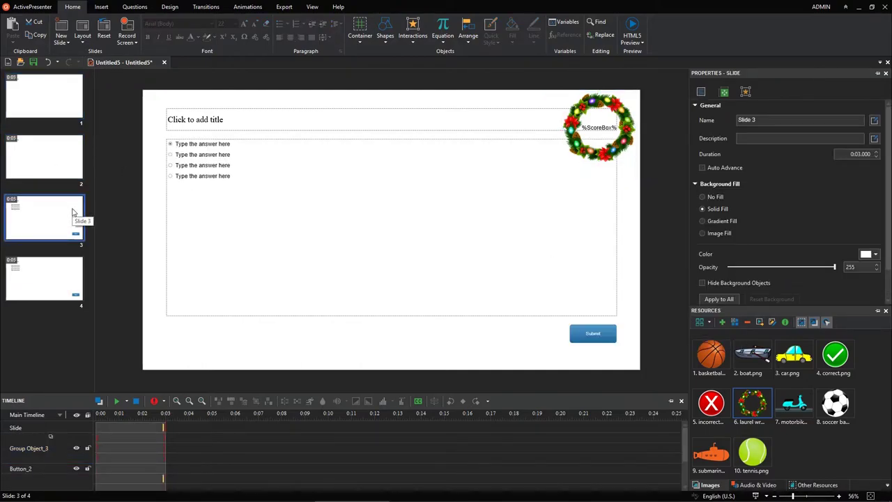
left_click(59, 274)
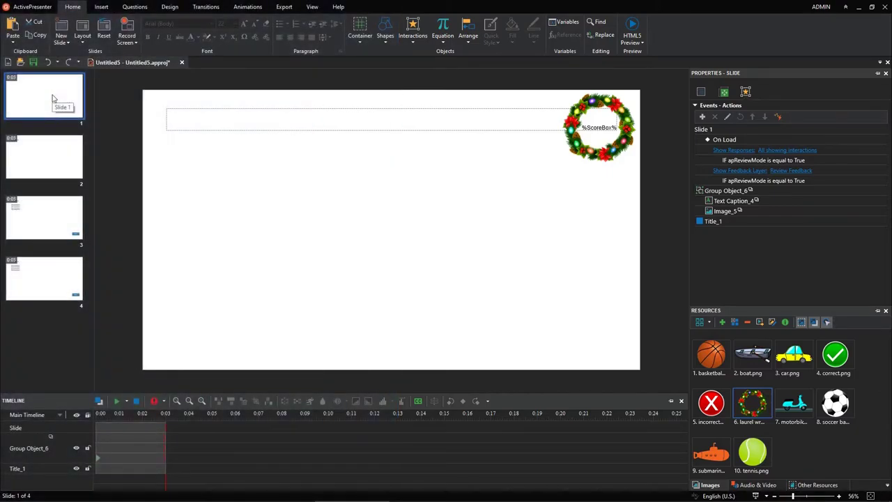
Step: Type the title 'Drag the Shape That Continues the Pattern' and set it in UVN Nhan
left_click(168, 119)
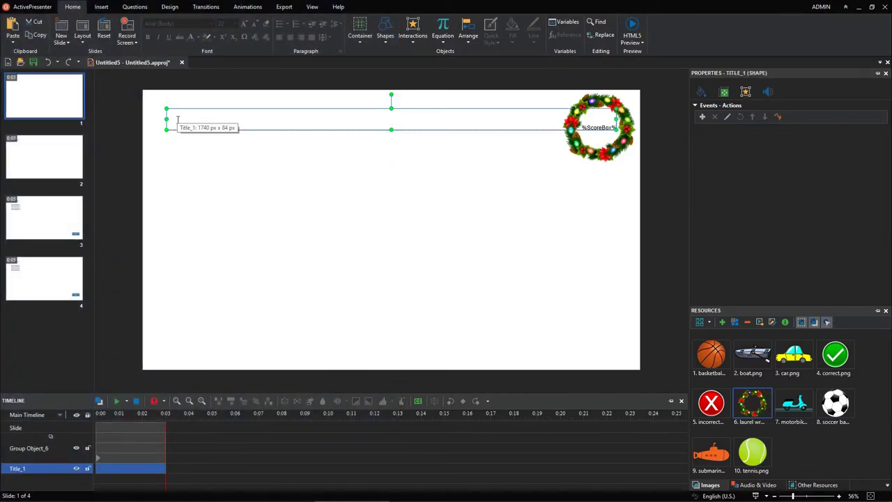
type("Drag the Shape That Continues the Pattern")
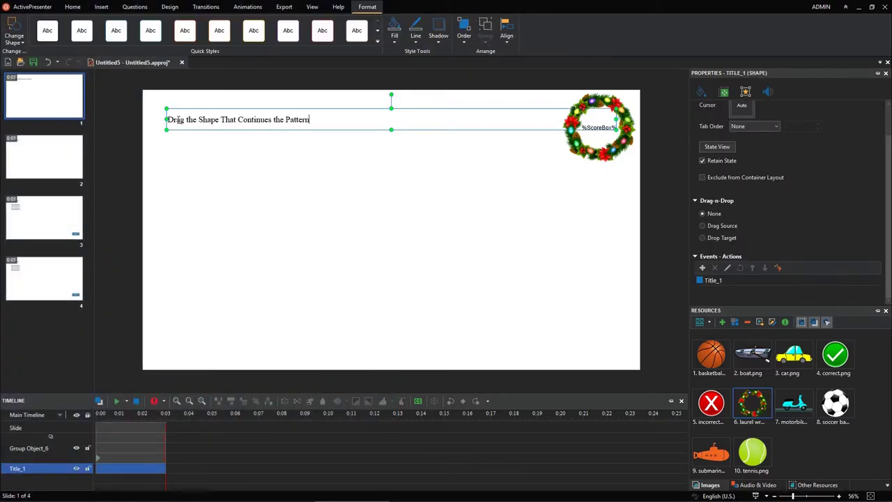
key("ctrl+a")
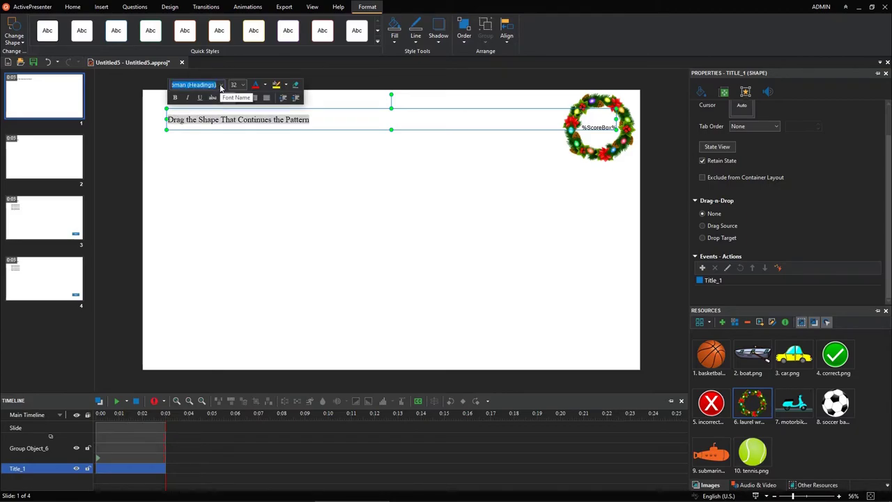
left_click(209, 84)
type("UVN Nhan")
key("Return")
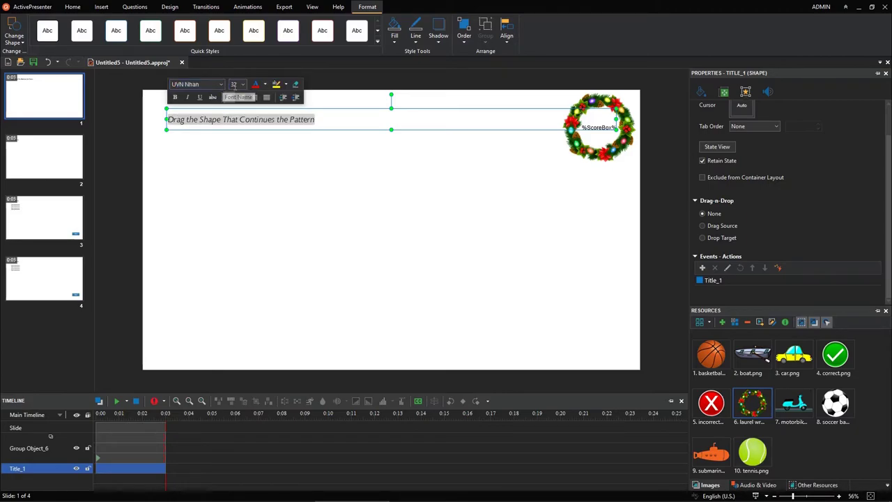
Step: Make the title size 72 and bold, then narrow its box to clear the wreath
left_click(227, 84)
type("72")
key("Return")
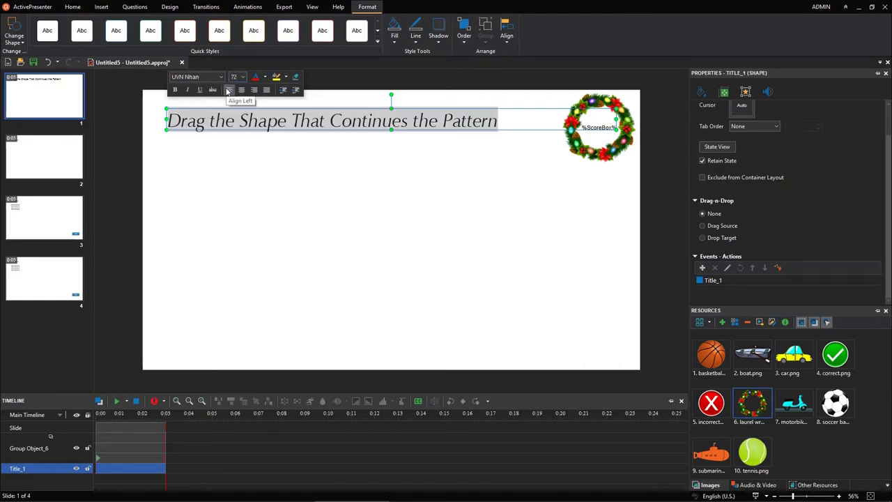
left_click(175, 91)
key("Escape")
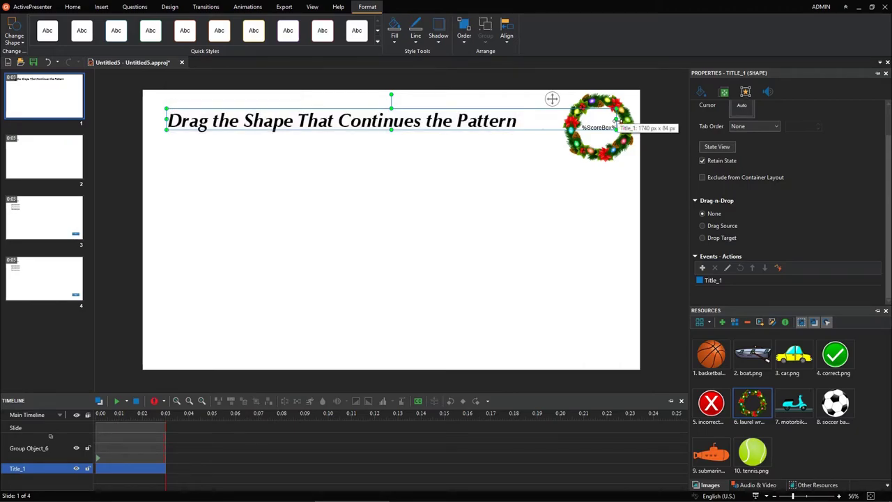
left_click_drag(616, 120, 527, 121)
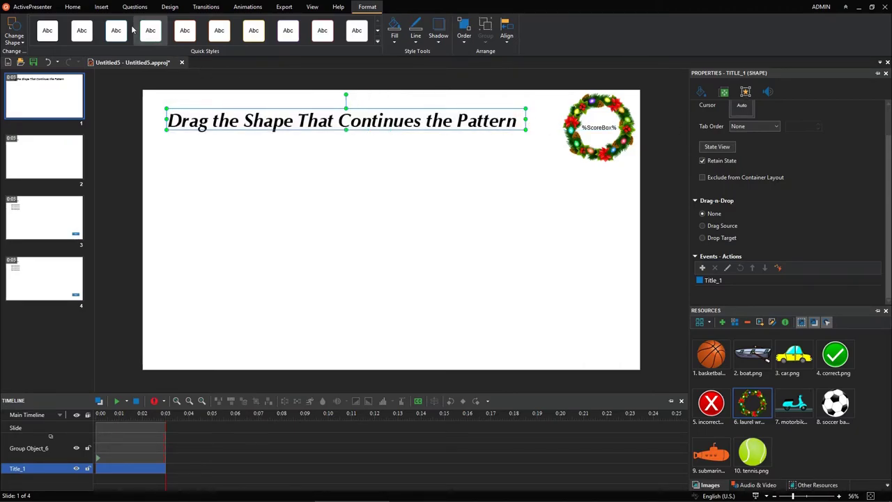
Step: Draw a heart, a wavy flag and a four-point star in a row below the title
left_click(103, 9)
left_click(67, 42)
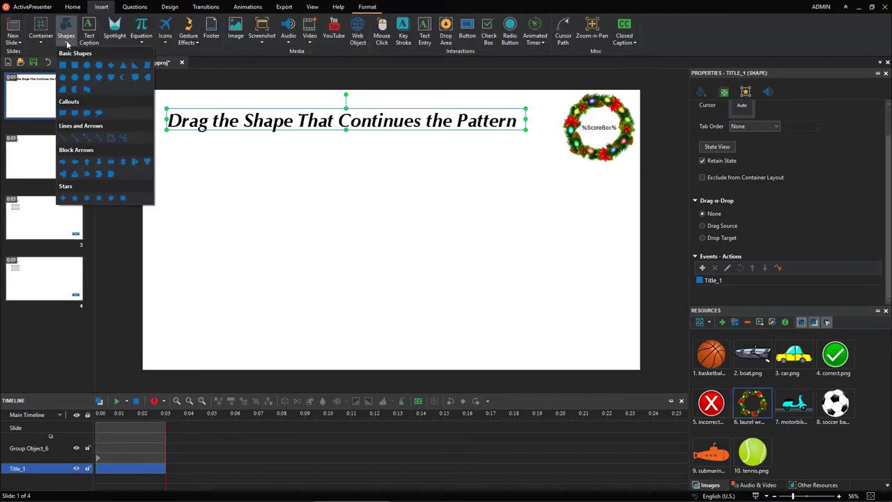
left_click(67, 44)
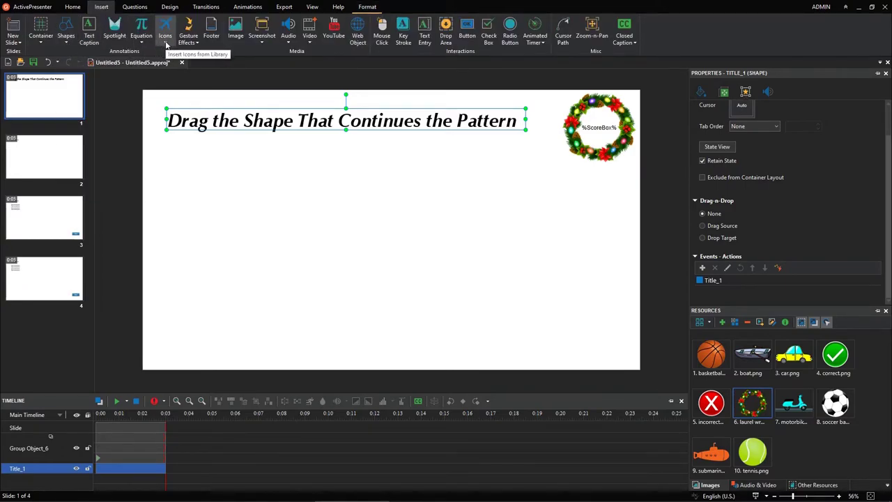
left_click(165, 40)
left_click(165, 40)
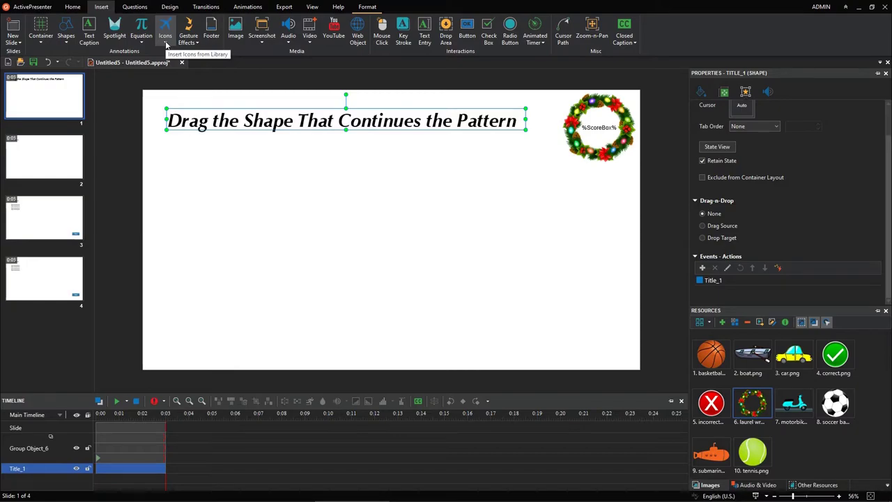
left_click(68, 43)
left_click(115, 78)
left_click_drag(193, 179, 219, 204)
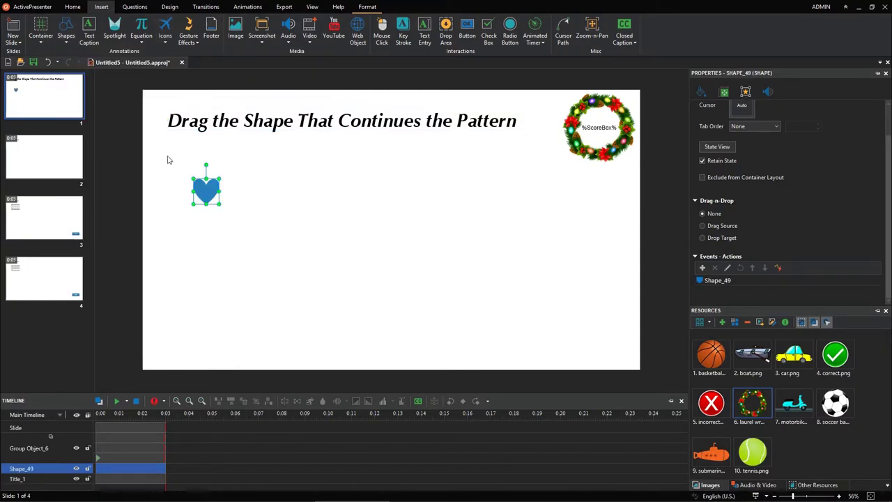
left_click(66, 38)
left_click(90, 91)
left_click_drag(264, 186, 293, 213)
left_click(67, 43)
left_click(63, 198)
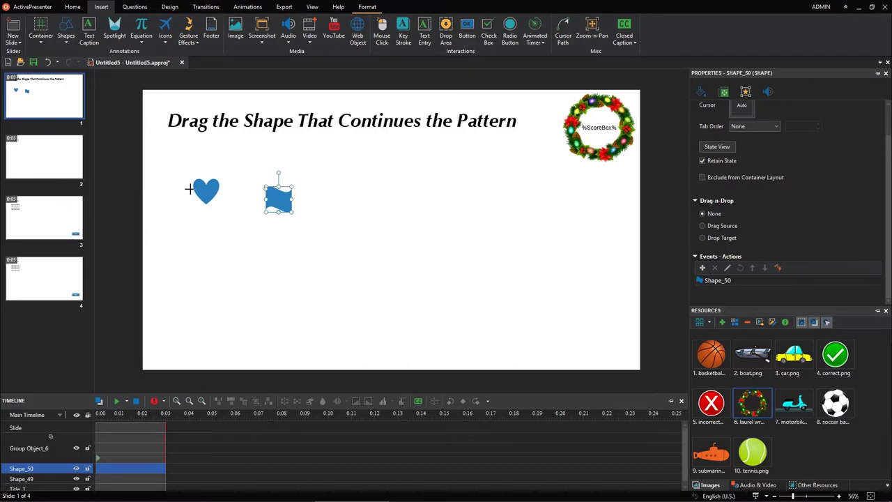
mouse_move(338, 188)
left_mouse_down()
mouse_move(364, 216)
mouse_move(181, 220)
left_mouse_up()
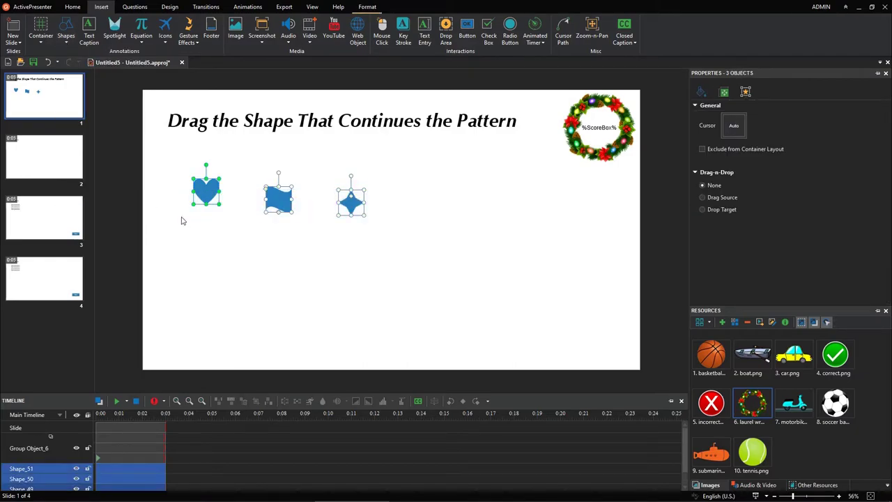
Step: Give all three shapes a 5-pt solid outline and a size of 154×144
left_click(700, 94)
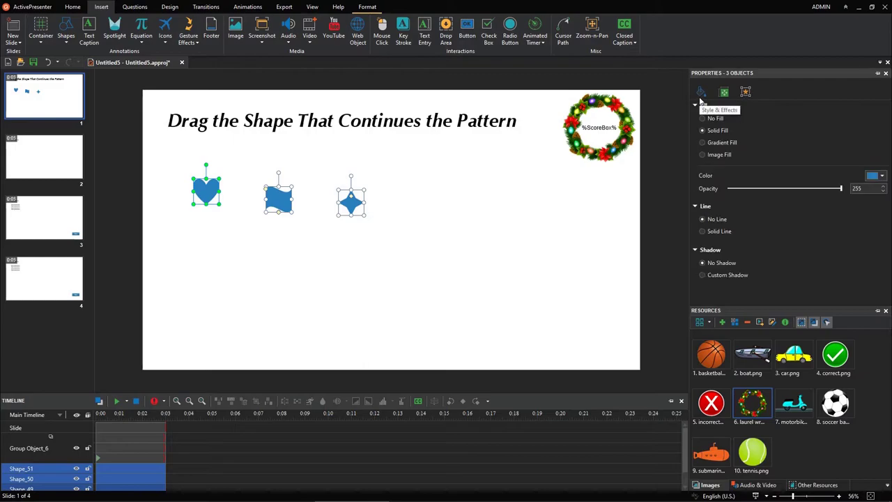
left_click(702, 230)
double_click(851, 249)
type("5")
key("Return")
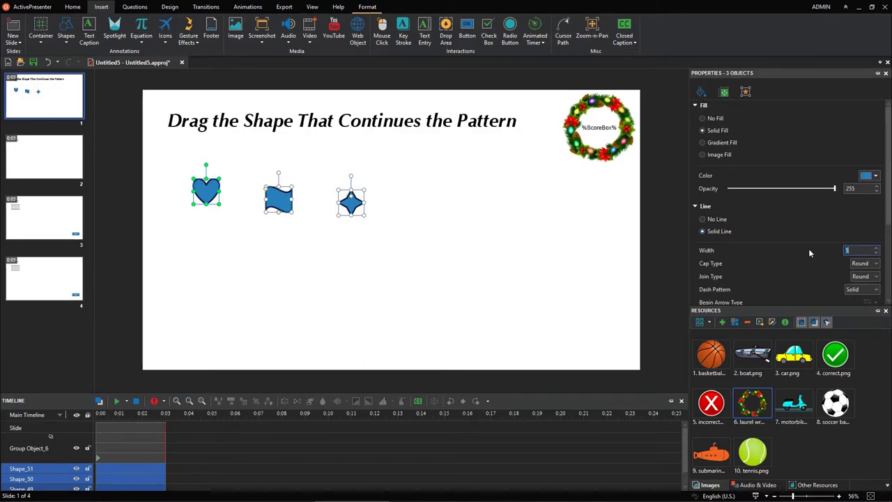
left_click(724, 91)
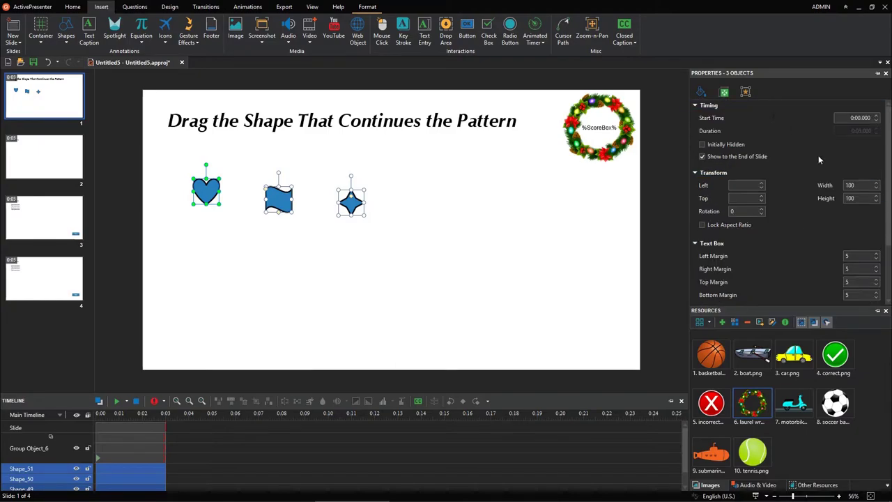
type("154")
key("Return")
key("Tab")
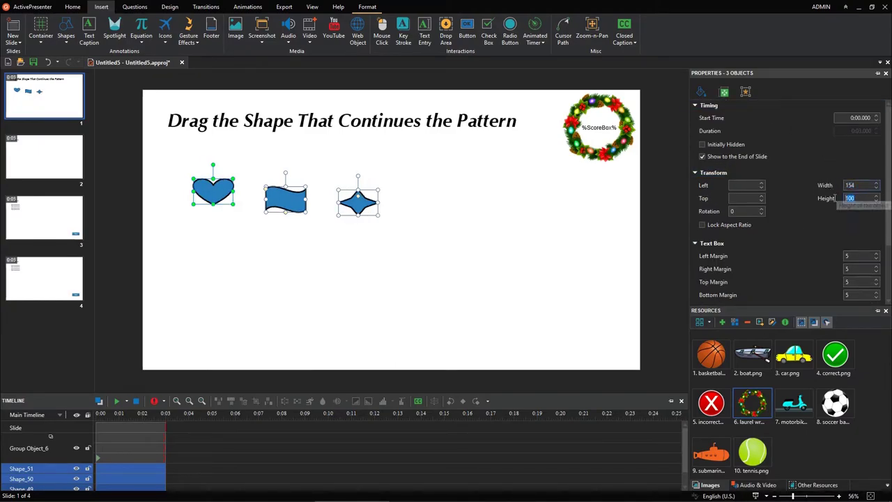
type("144")
key("Return")
Step: Fill the heart red, the flag green and the star yellow
left_click(235, 207)
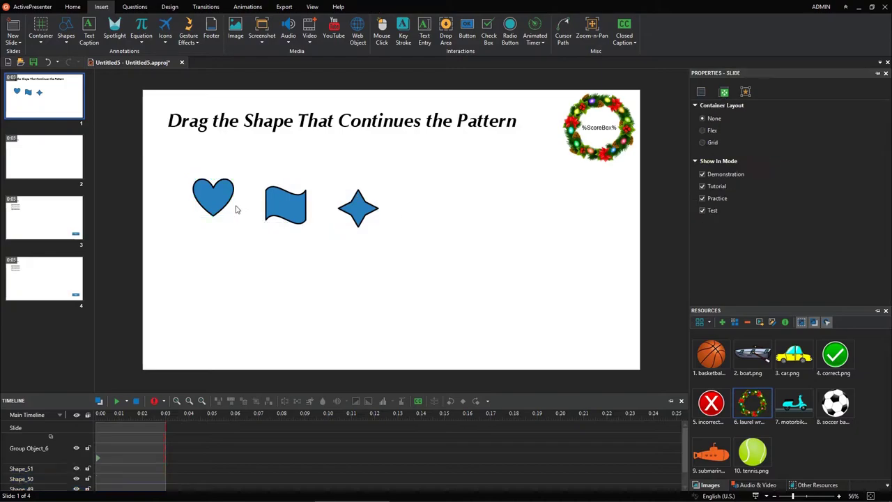
left_click(230, 199)
left_click(702, 91)
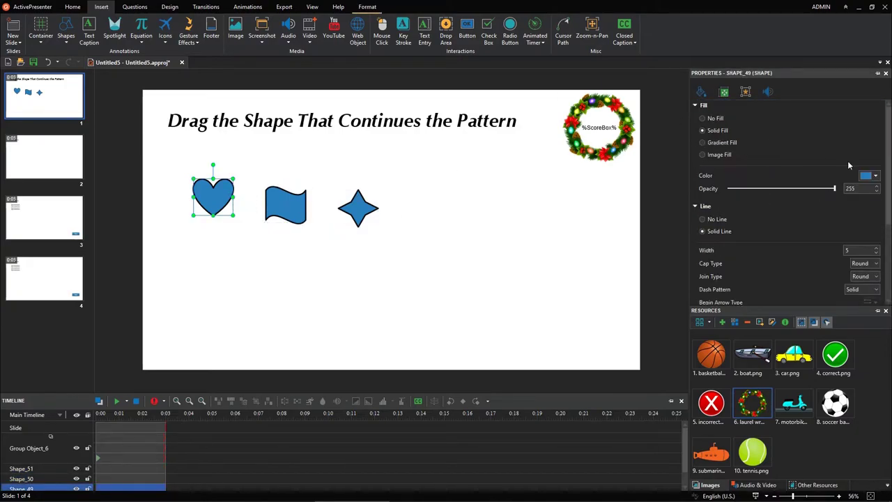
left_click(876, 176)
left_click(786, 275)
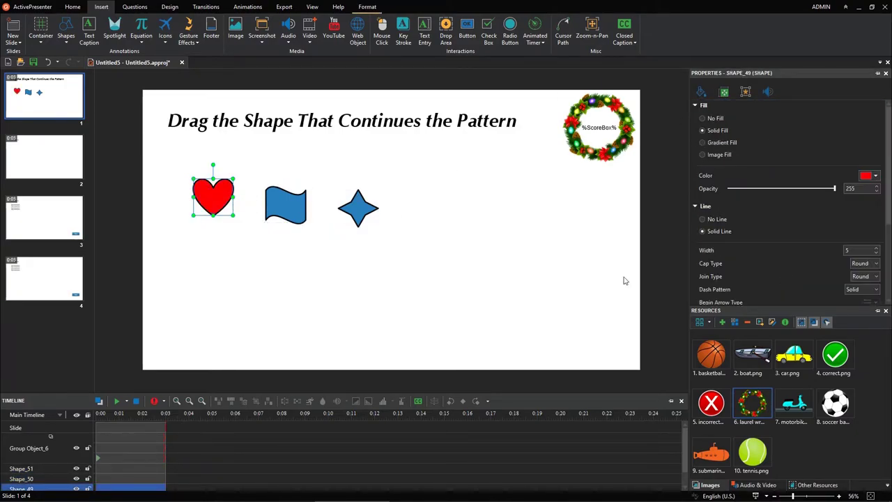
left_click(293, 218)
left_click(876, 176)
left_click(838, 281)
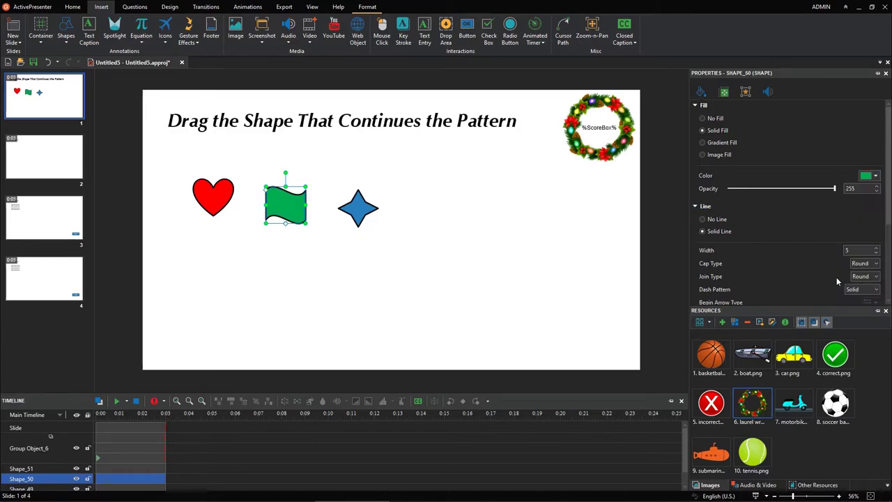
left_click(359, 208)
left_click(876, 175)
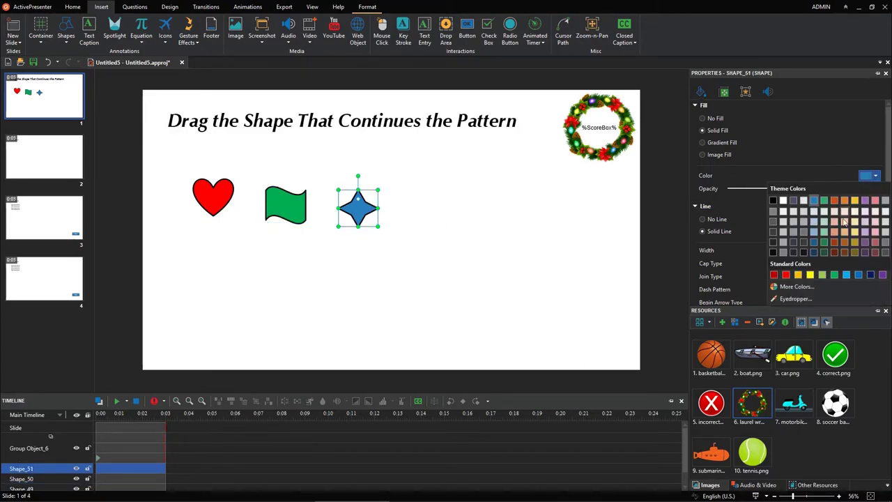
left_click(816, 276)
Step: Paste a heart and flag to extend the row, then paste another shape set for answers
left_click_drag(428, 195, 202, 235)
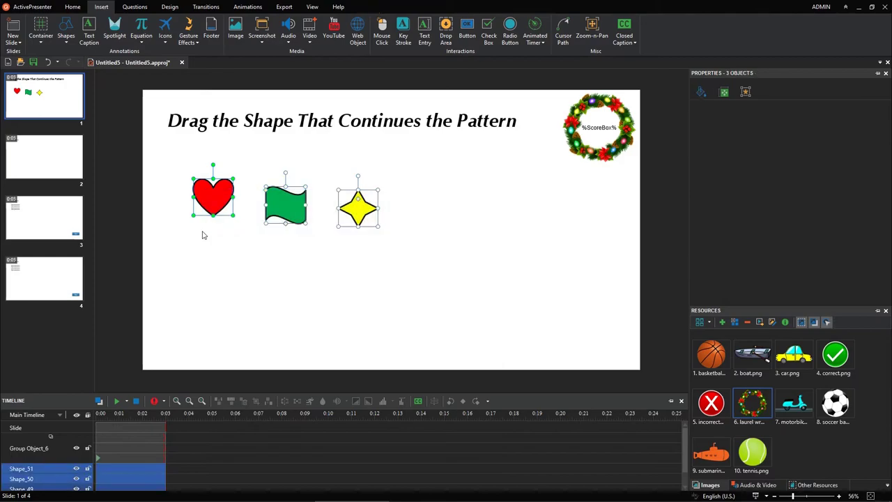
key("ctrl+v")
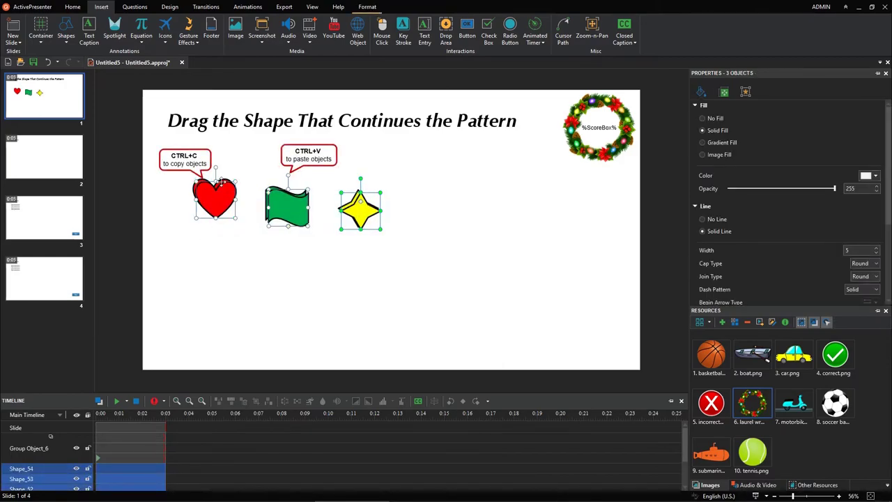
left_click_drag(218, 182, 446, 291)
left_click(550, 221)
key("Delete")
key("ctrl+v")
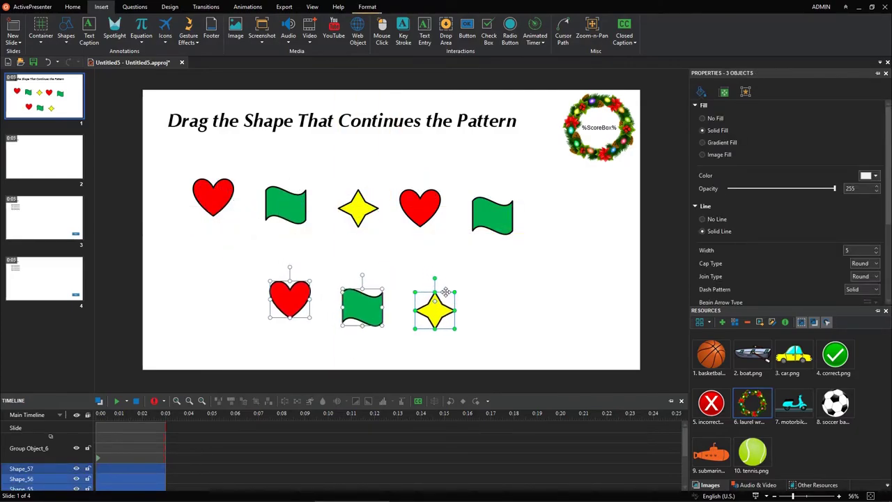
left_click(536, 219)
Step: Align the five top-row shapes on their middles and distribute them evenly
left_click_drag(538, 189, 200, 230)
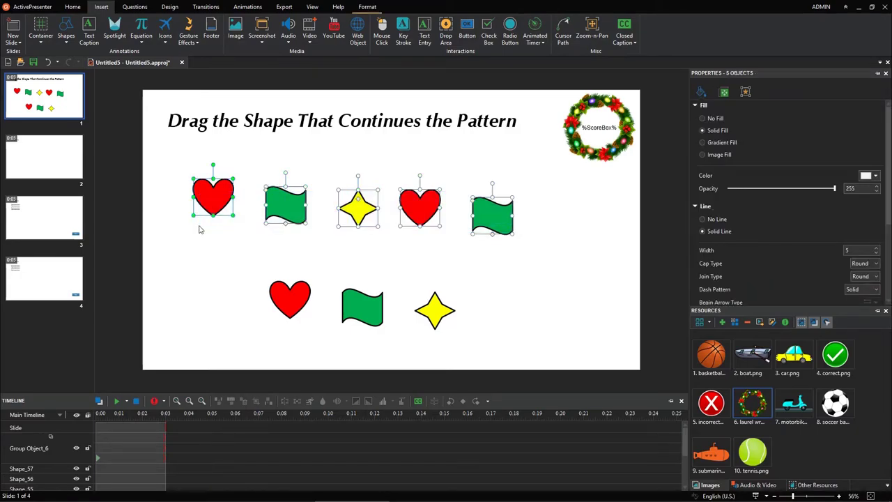
left_click(367, 7)
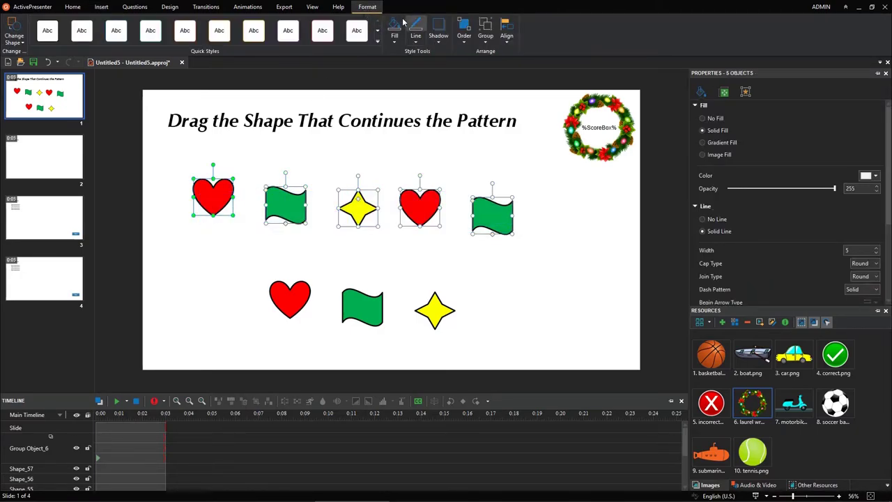
left_click(506, 42)
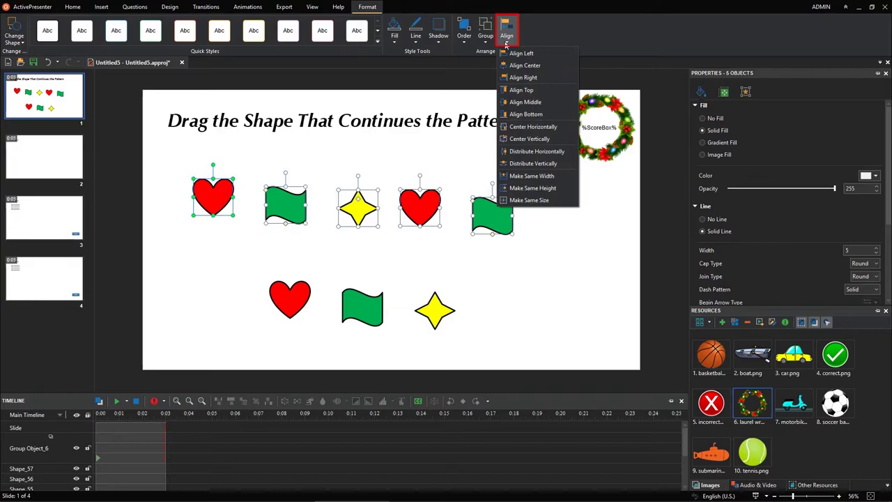
left_click(548, 101)
left_click(507, 41)
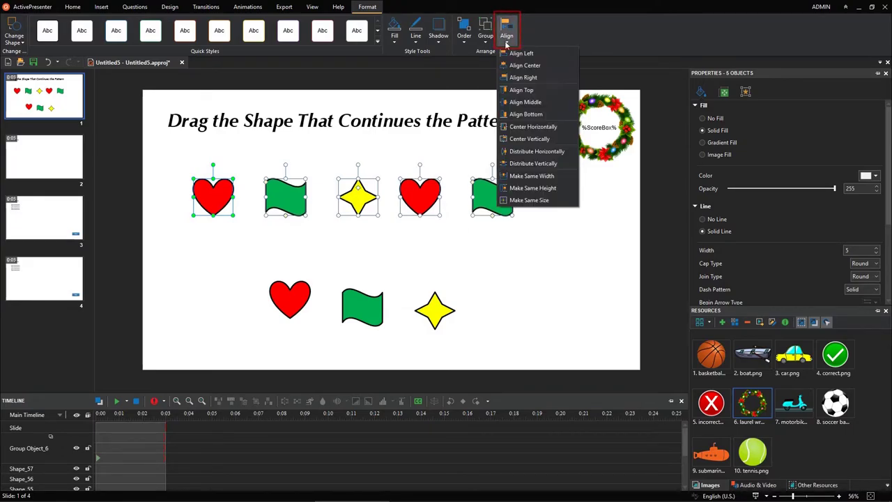
left_click(551, 151)
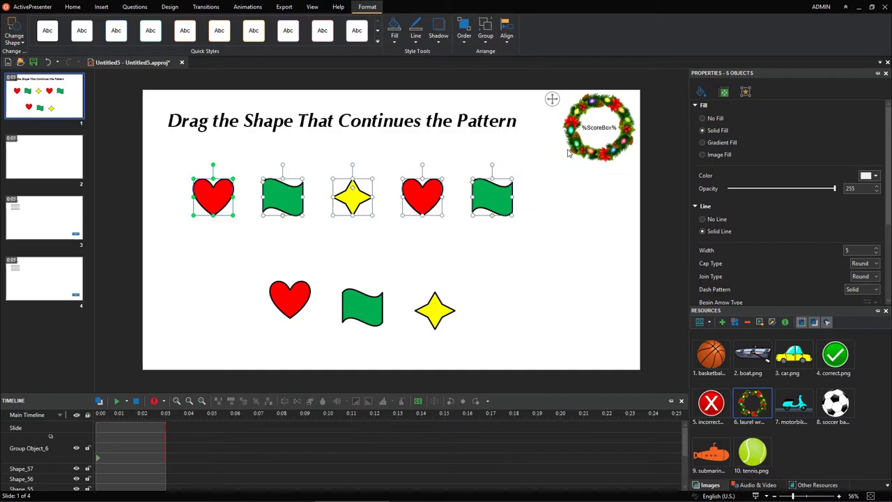
Step: Arrange the answer row as flag, heart, star, centred horizontally on the slide
left_click_drag(362, 307, 232, 312)
left_click_drag(291, 299, 357, 312)
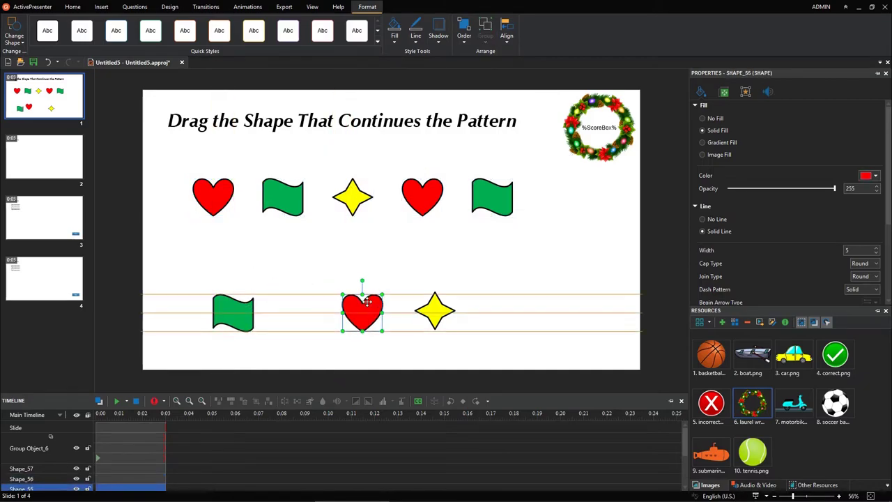
left_click_drag(249, 301, 291, 300)
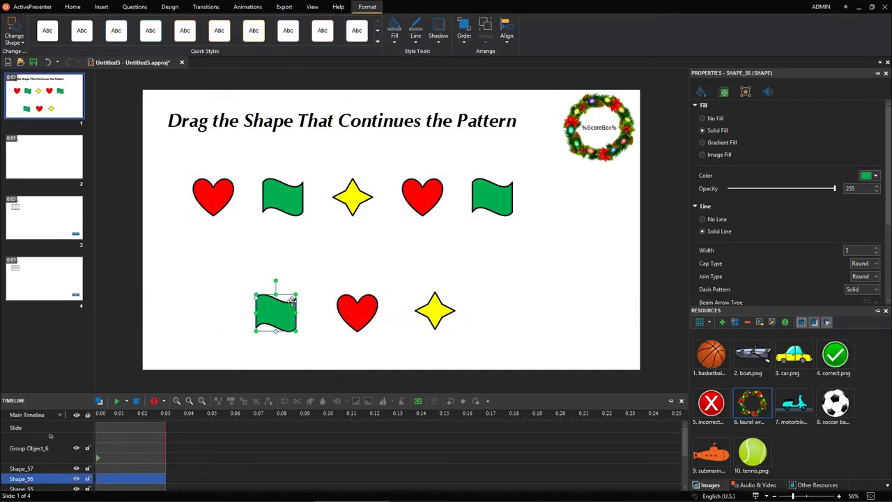
left_click_drag(229, 281, 474, 342)
left_click(506, 42)
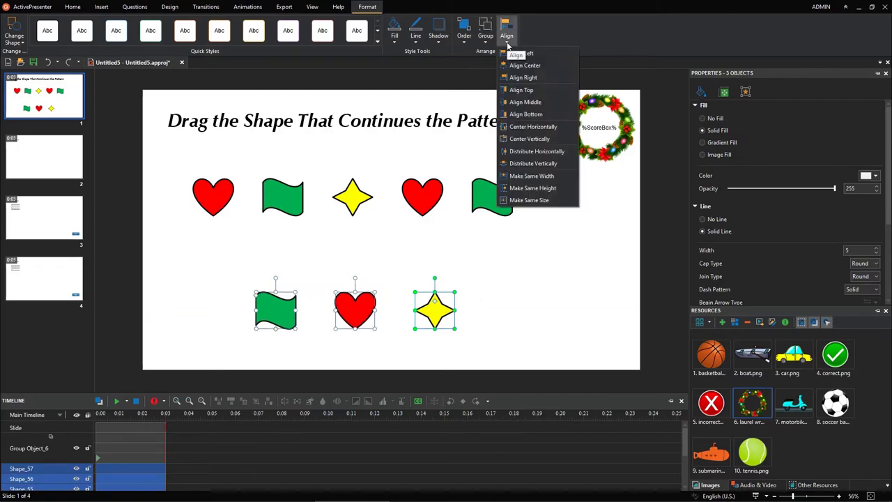
left_click(556, 127)
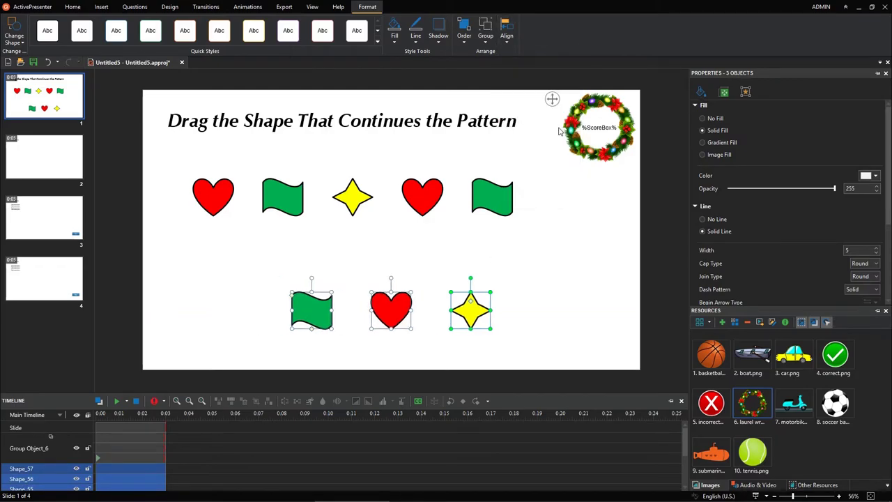
left_click_drag(322, 289, 319, 264)
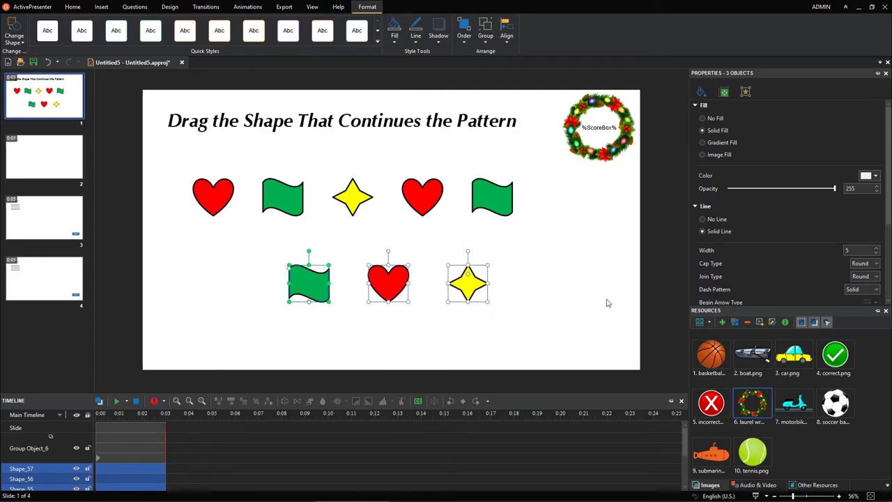
left_click(886, 311)
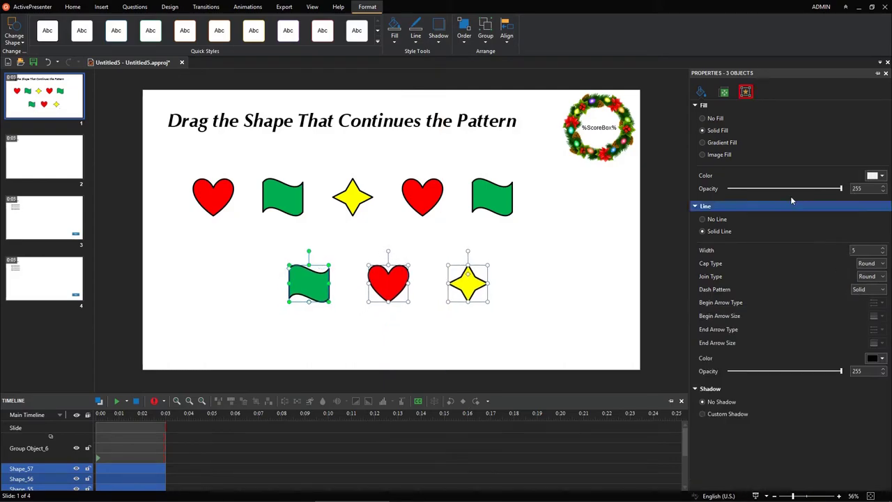
Step: Make the flag, heart and star answer shapes drag sources with the Highlight effect
left_click(744, 94)
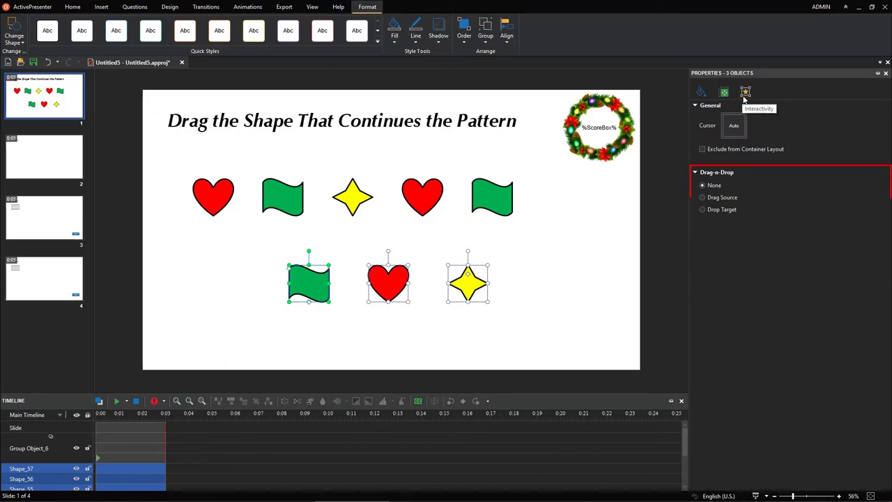
left_click(702, 197)
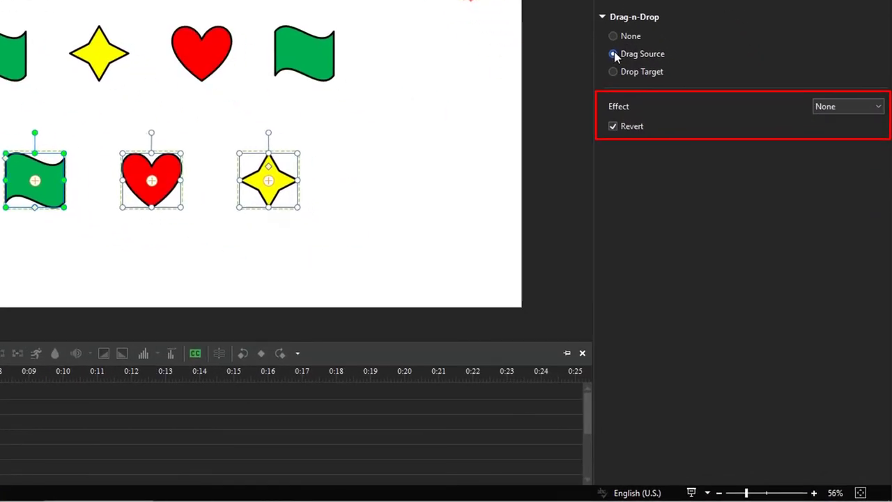
left_click(876, 110)
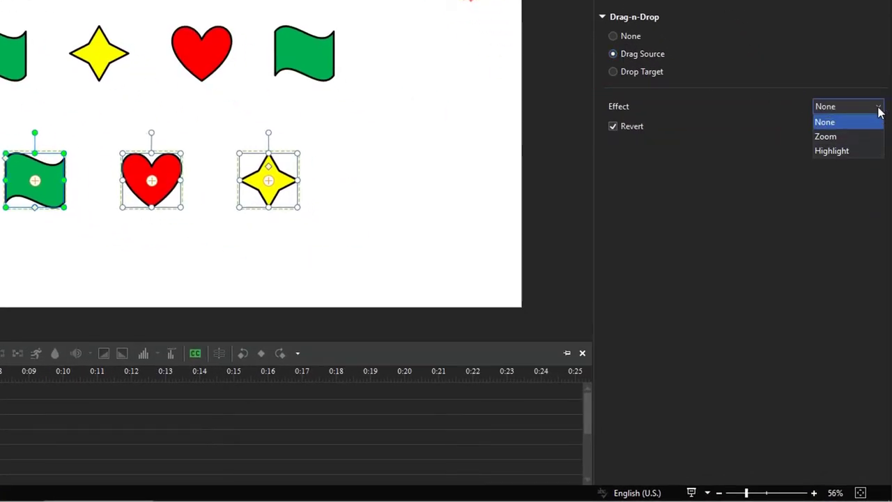
left_click(871, 152)
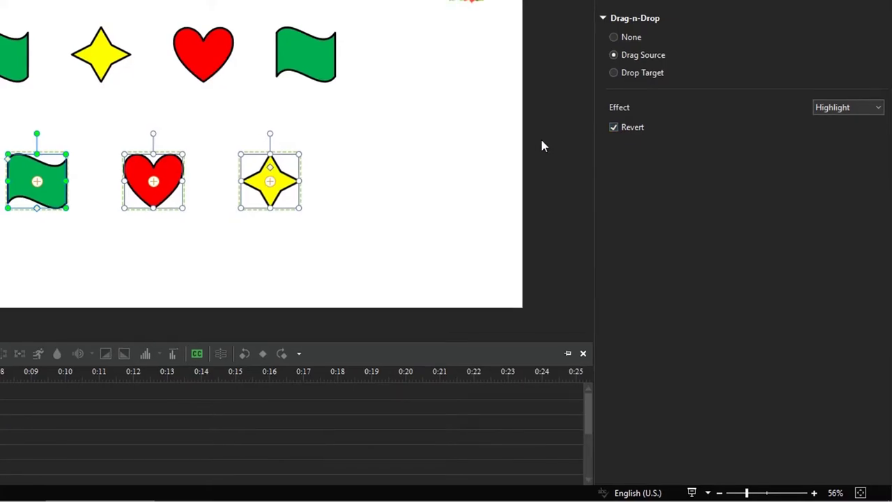
left_click(42, 177)
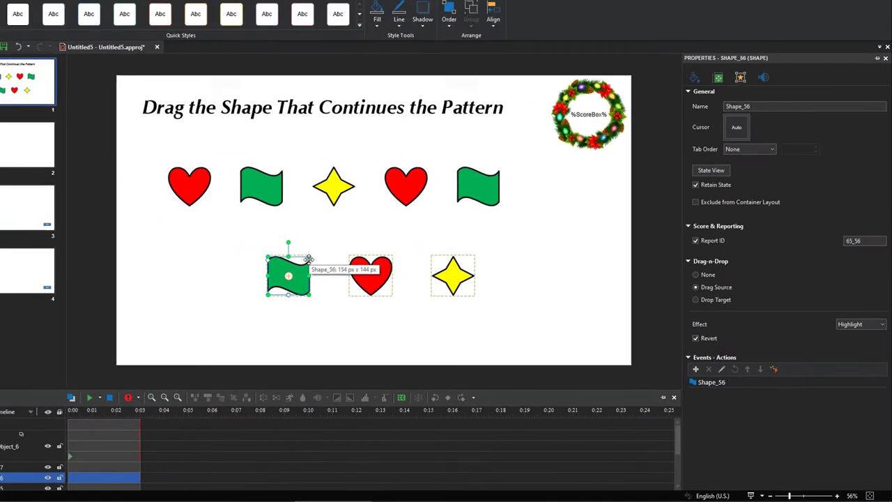
Step: Rename the bottom shapes 'green flag', 'red heart' and 'yellow star'
double_click(724, 106)
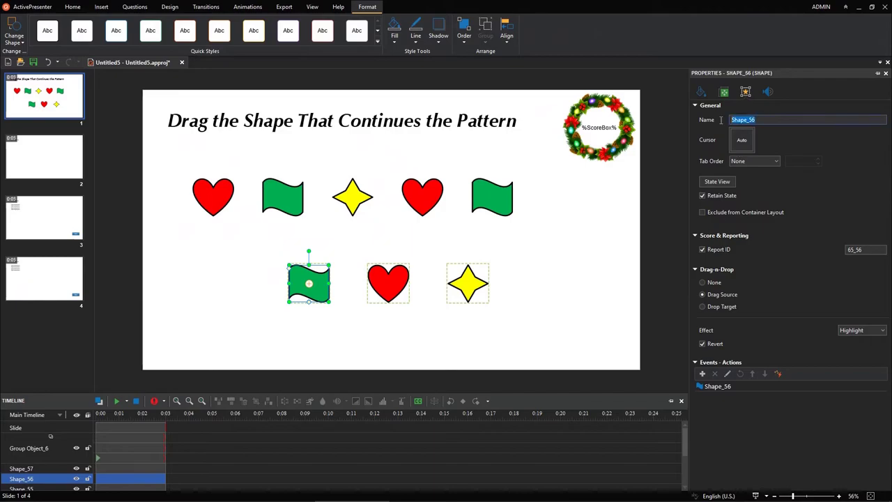
type("green flag")
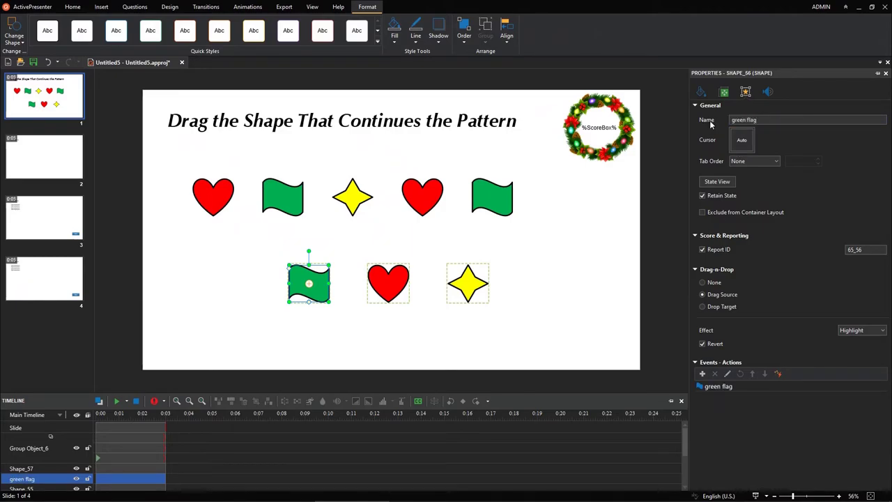
left_click(408, 271)
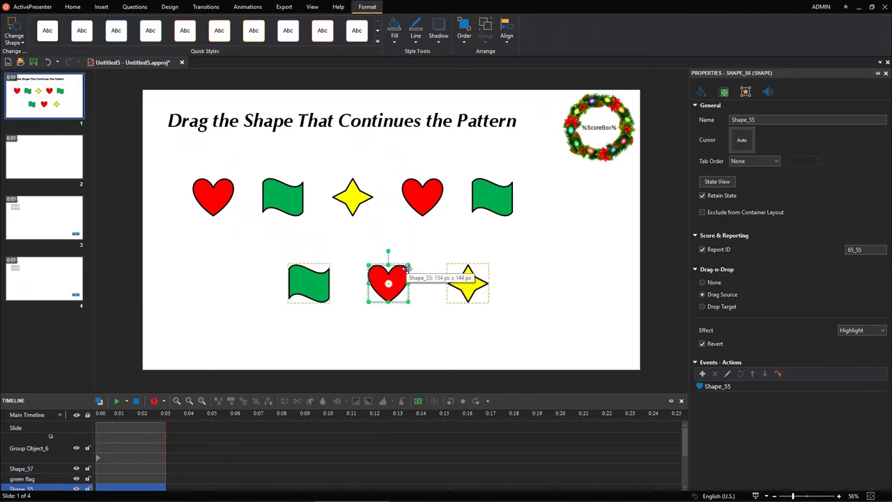
double_click(723, 119)
type("red heart")
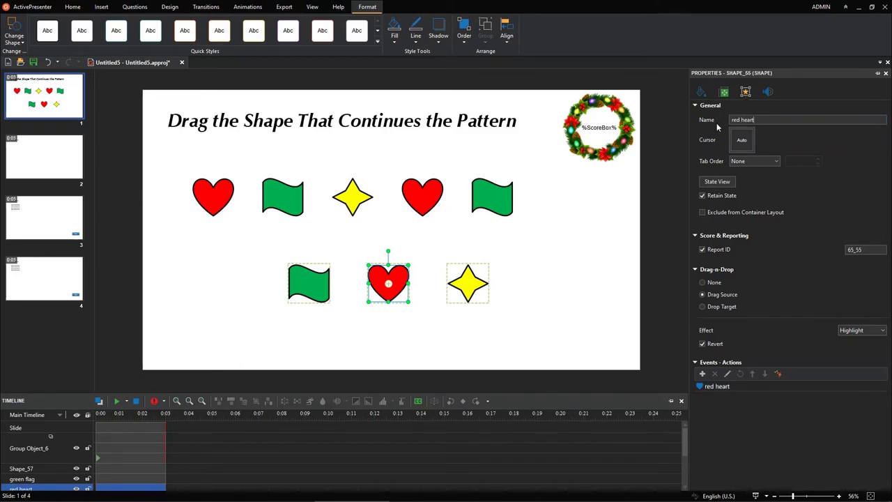
left_click(486, 268)
left_click(485, 270)
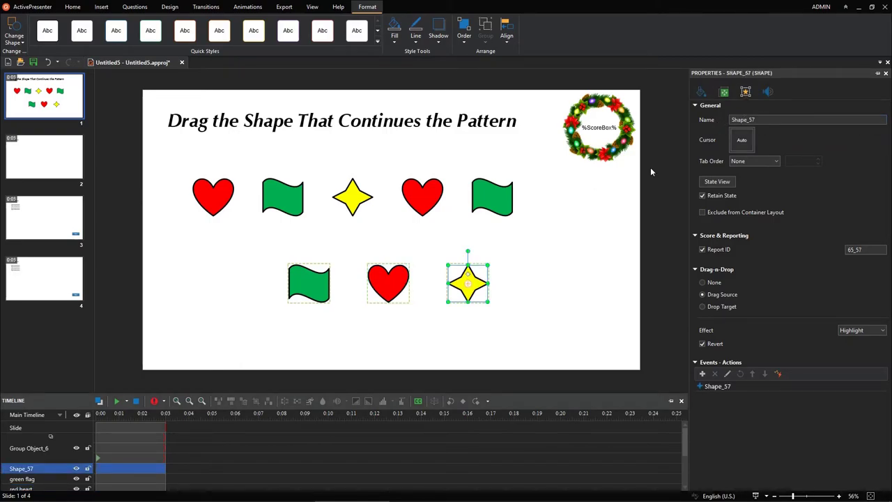
double_click(743, 119)
type("yellow star")
left_click(101, 6)
Step: Draw a rectangle around the answer row with 0% fill opacity and a solid outline
left_click(66, 33)
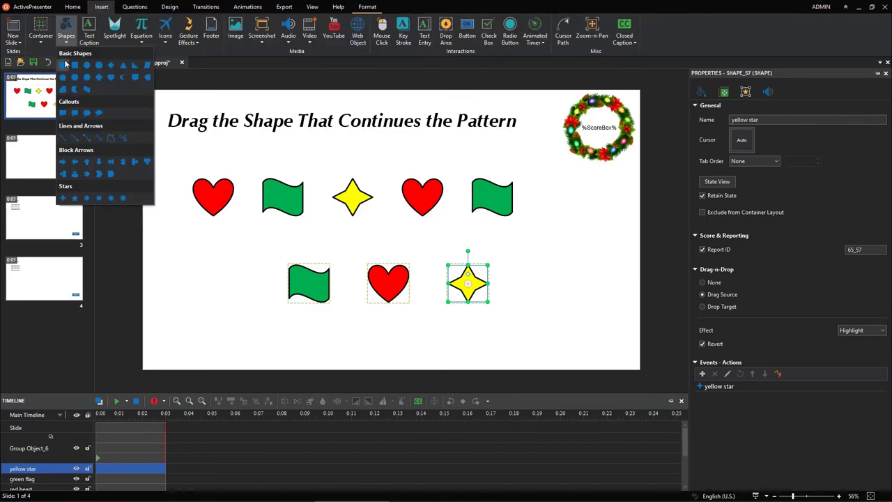
left_click(65, 63)
left_click_drag(262, 254, 515, 319)
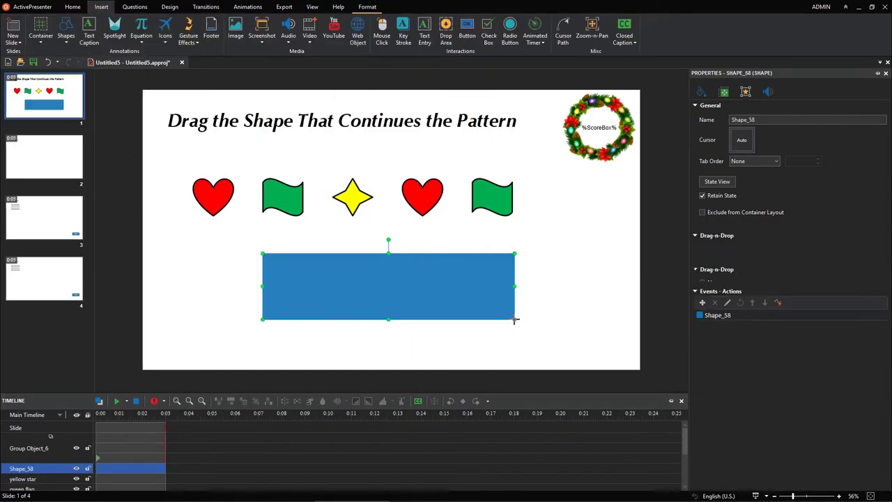
left_click(701, 94)
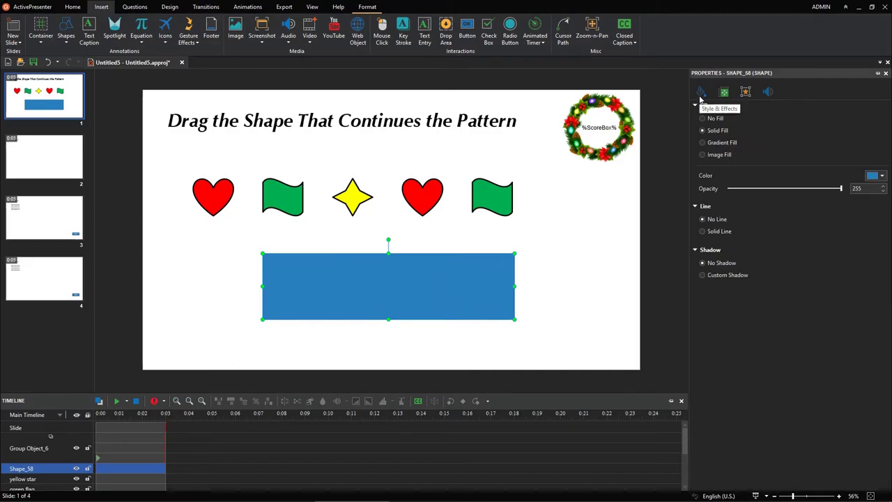
left_click_drag(841, 189, 728, 188)
left_click(702, 232)
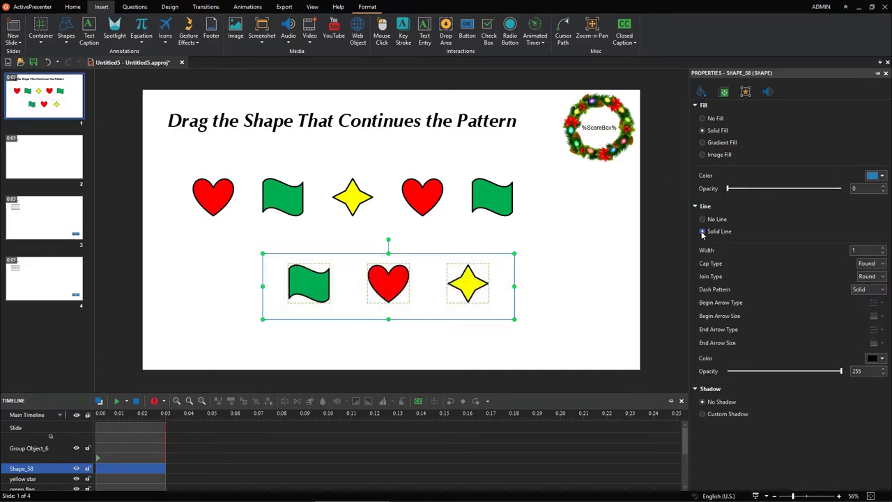
scroll(856, 250, "up", 2)
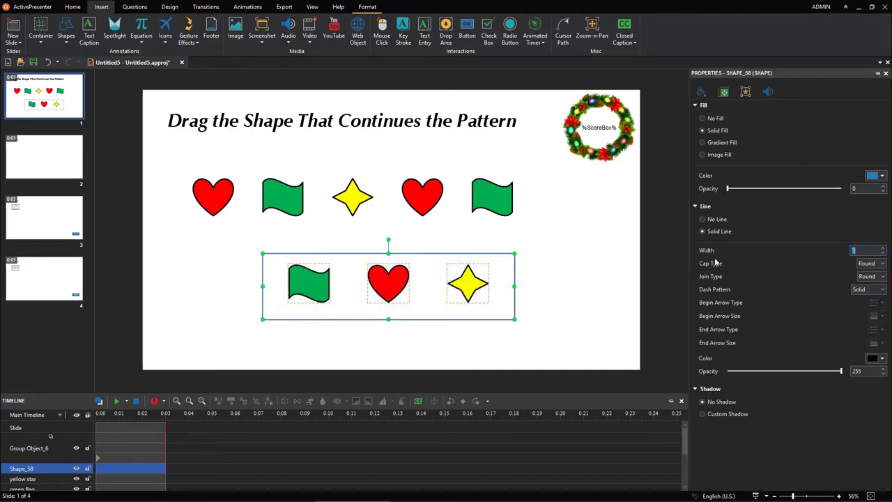
Step: Send the answer-box rectangle to the back, behind the three shapes
right_click(516, 253)
mouse_move(578, 309)
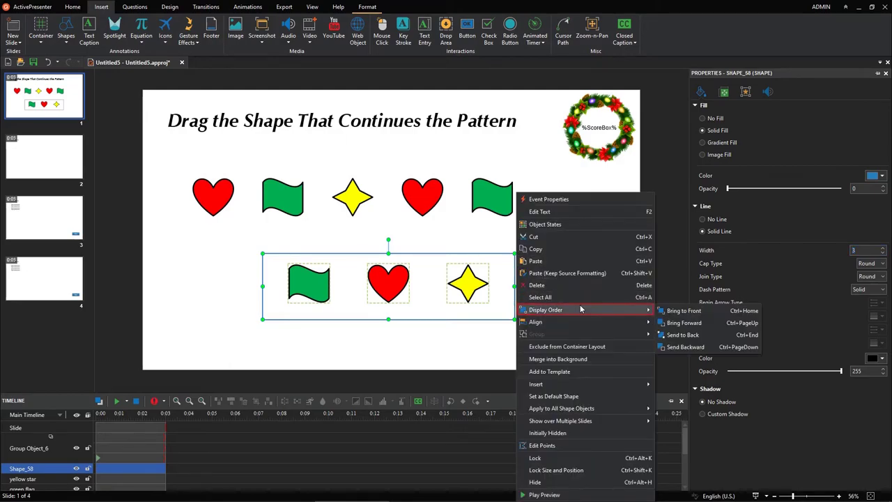
left_click(712, 336)
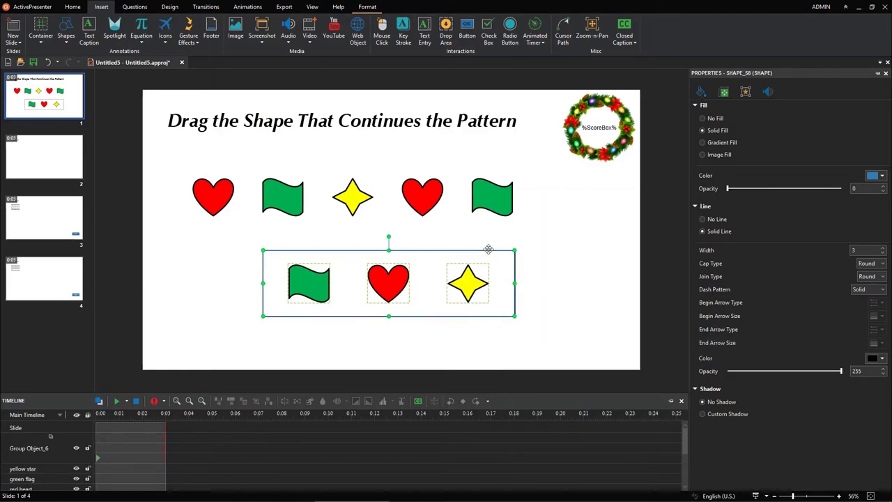
Step: Add a drop area after the second flag and delete its generated drag source and messages
left_click(446, 32)
left_click(549, 184)
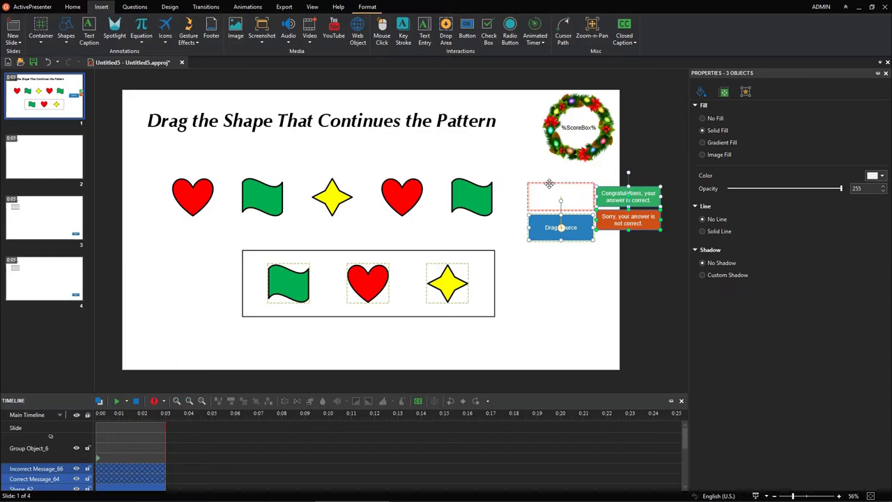
key("Delete")
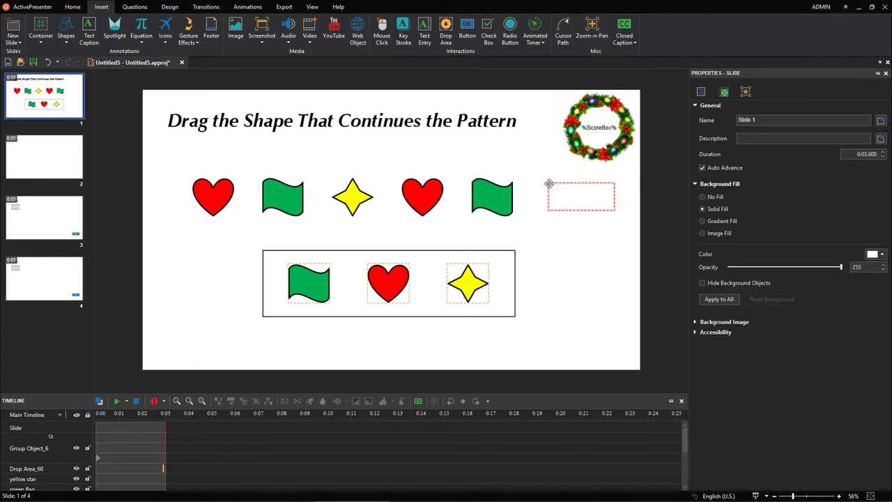
left_click(550, 186)
left_click_drag(608, 180, 202, 226)
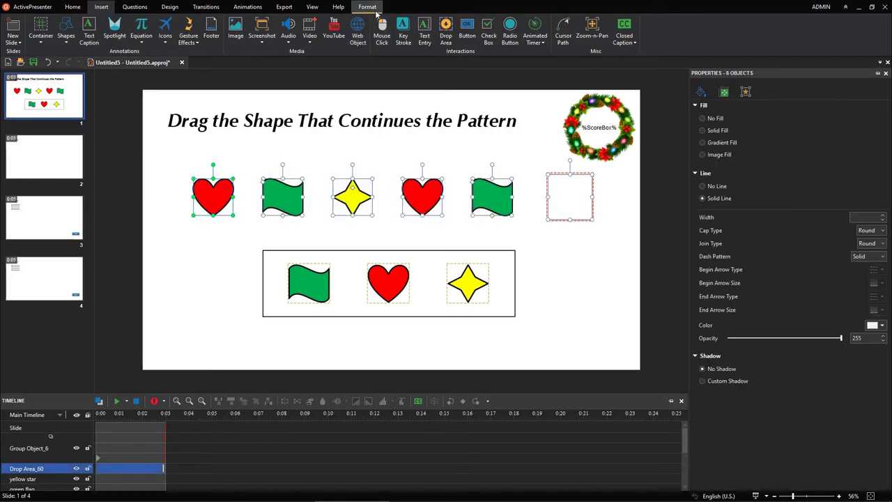
left_click(367, 7)
Step: Distribute the six row items evenly and give the drop area the Zoom effect
left_click(507, 35)
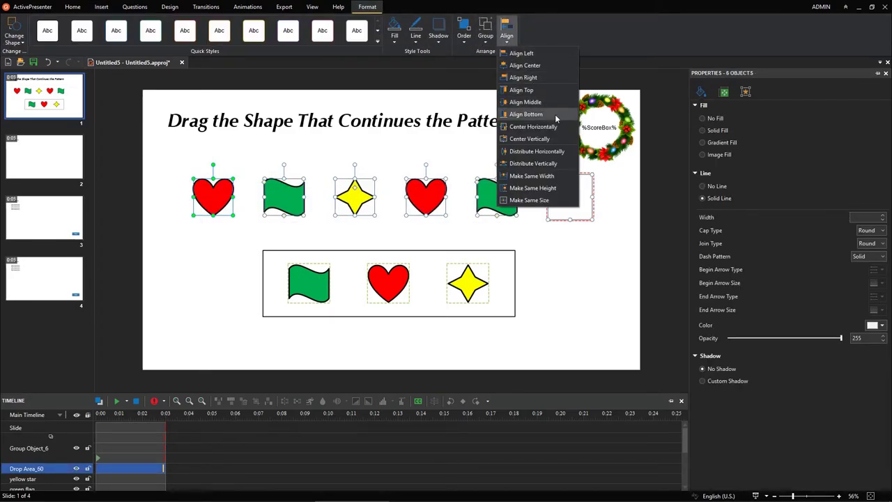
left_click(552, 151)
left_click(556, 176)
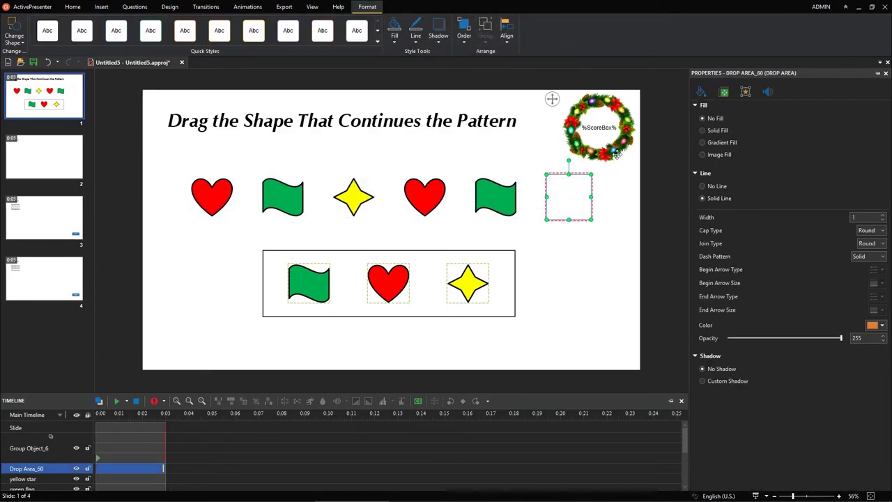
left_click(745, 93)
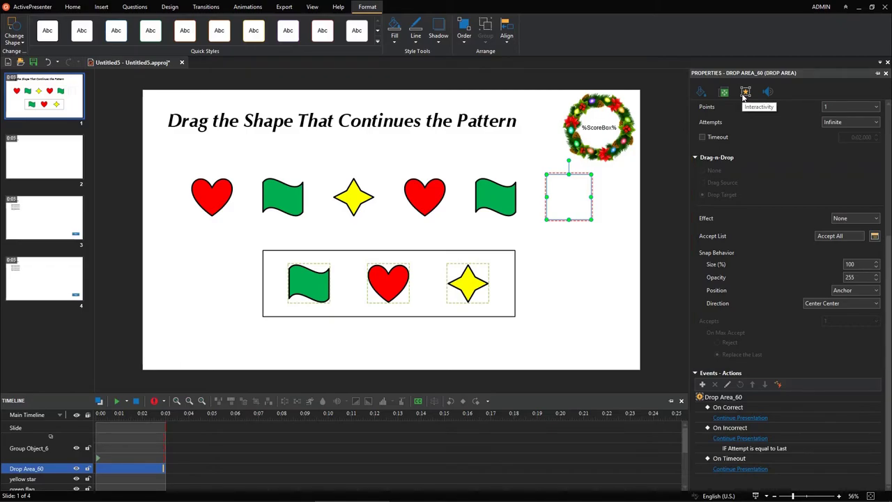
left_click(876, 219)
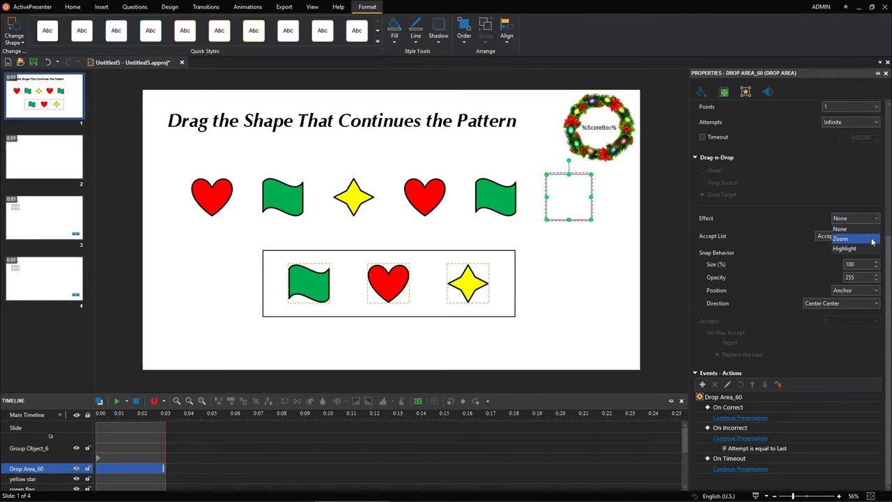
left_click(872, 240)
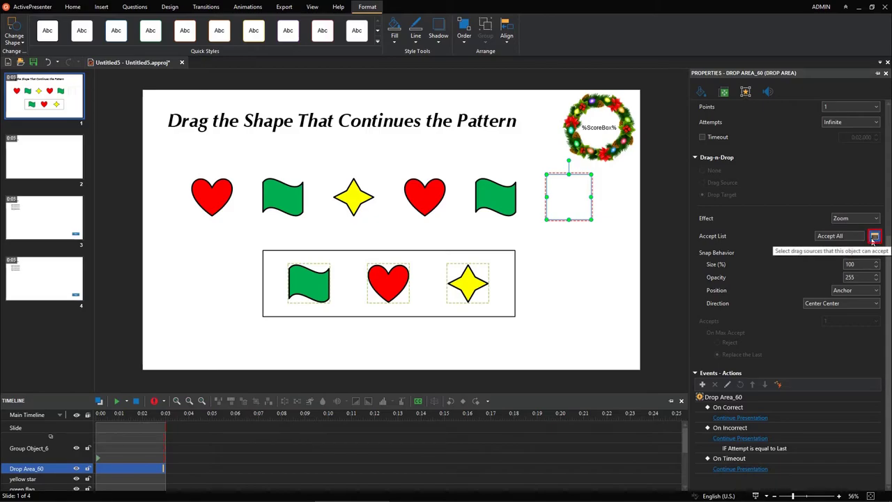
left_click(874, 237)
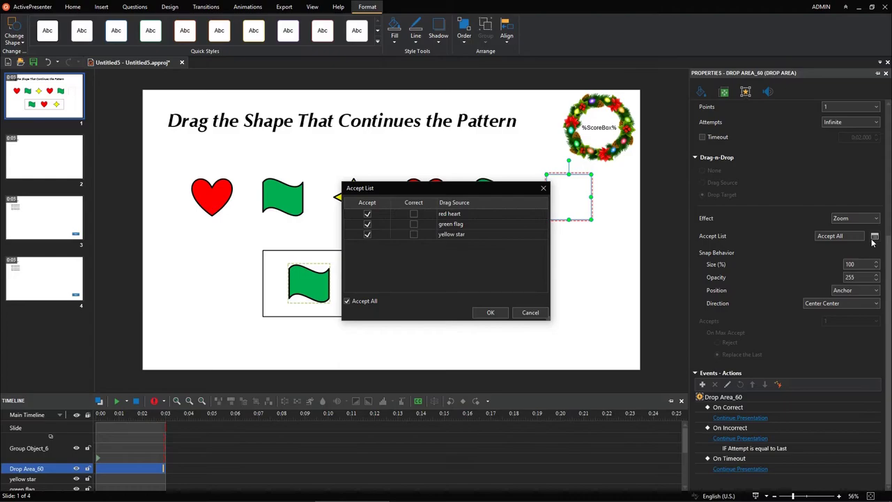
Step: Mark the yellow star as correct in the Accept List and connect it to the drop area
left_click(414, 235)
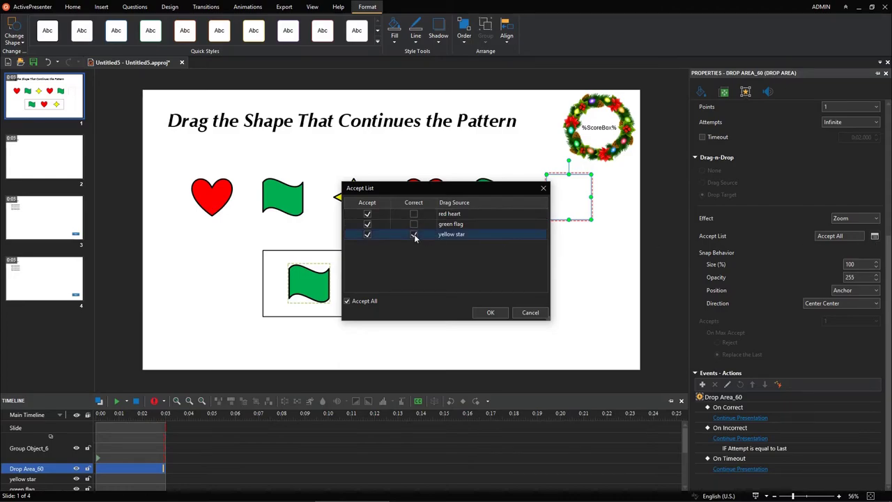
left_click(490, 312)
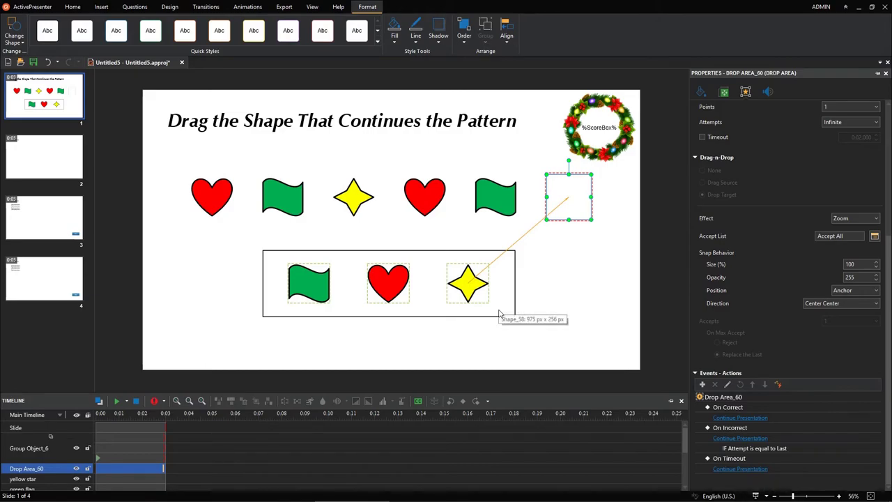
left_click(472, 286)
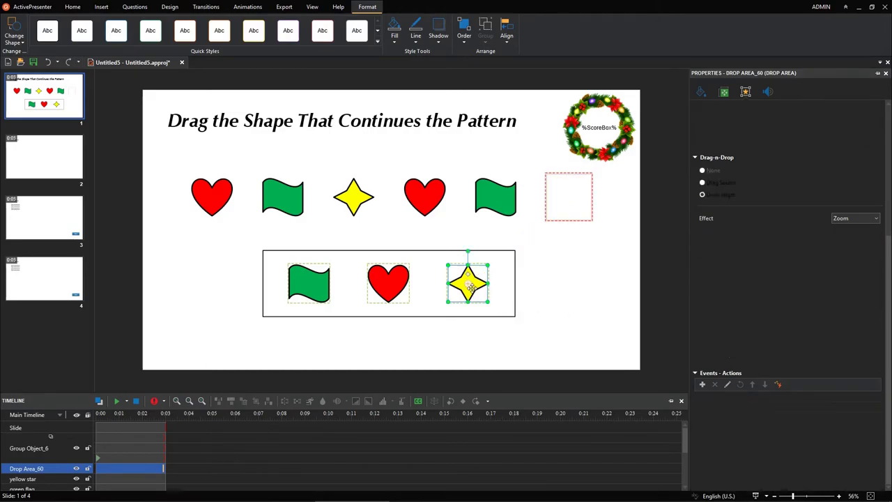
left_click_drag(472, 286, 572, 200)
Step: Keep snapping at Anchor and Center Center, and collapse Drag-n-Drop and Score & Reporting
scroll(890, 382, "down", 2)
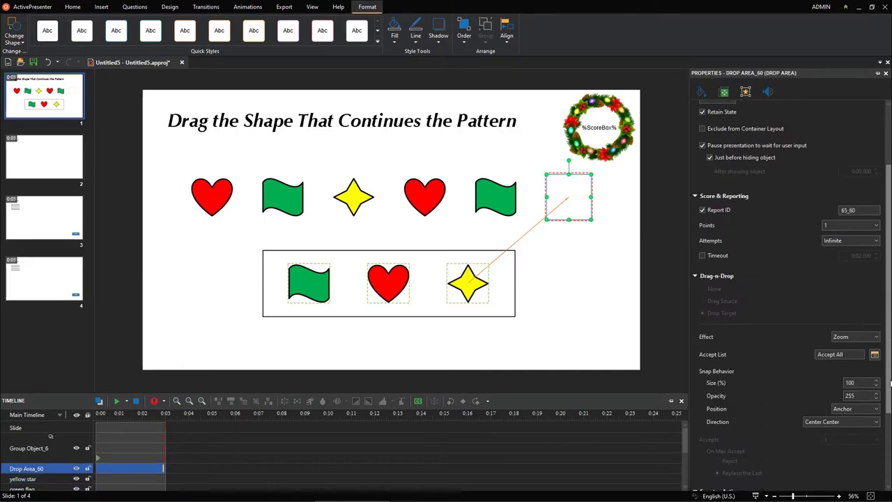
scroll(890, 382, "down", 3)
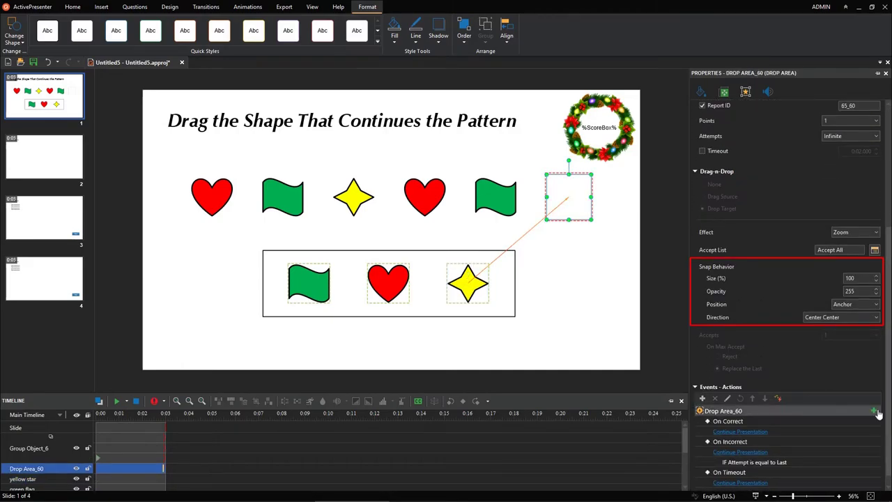
left_click(876, 306)
left_click(876, 306)
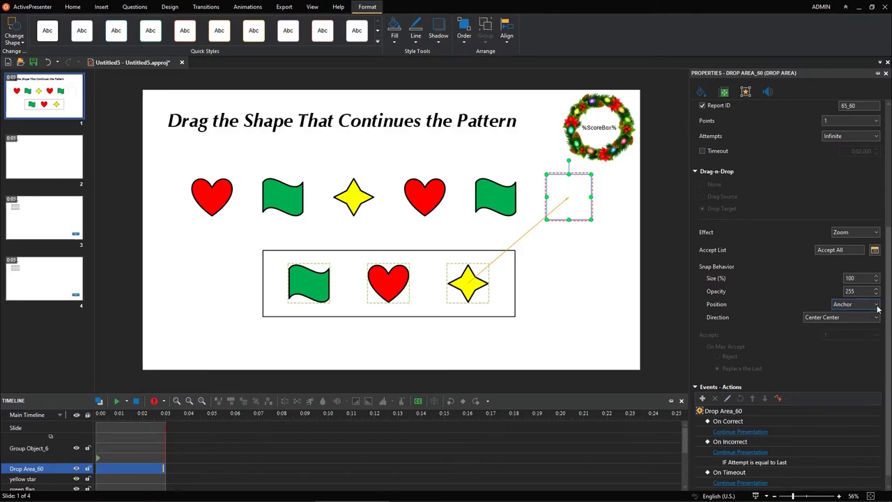
left_click(876, 317)
left_click(829, 364)
scroll(837, 335, "down", 1)
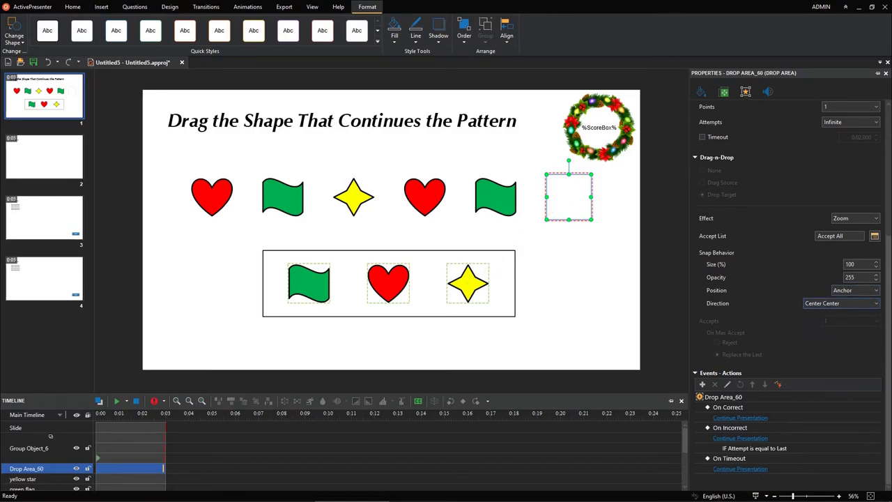
left_click(695, 157)
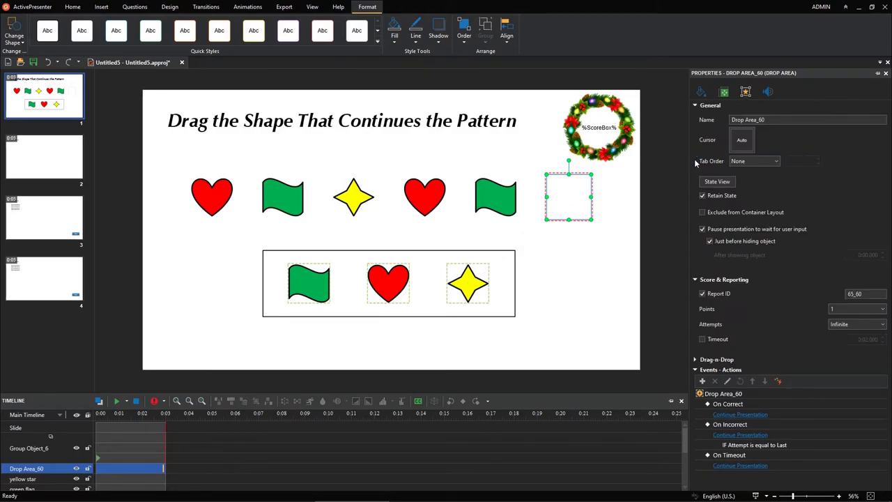
left_click(696, 280)
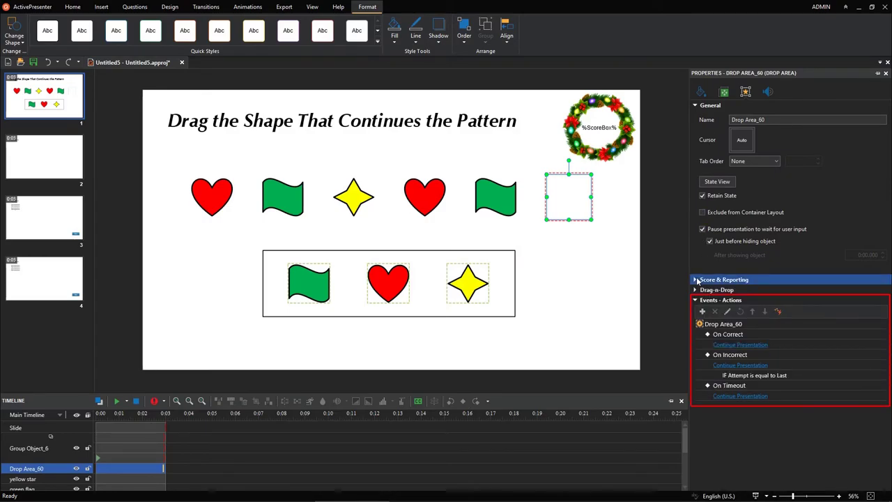
Step: Delete the drop area's On Timeout event and both Continue Presentation actions
left_click(869, 388)
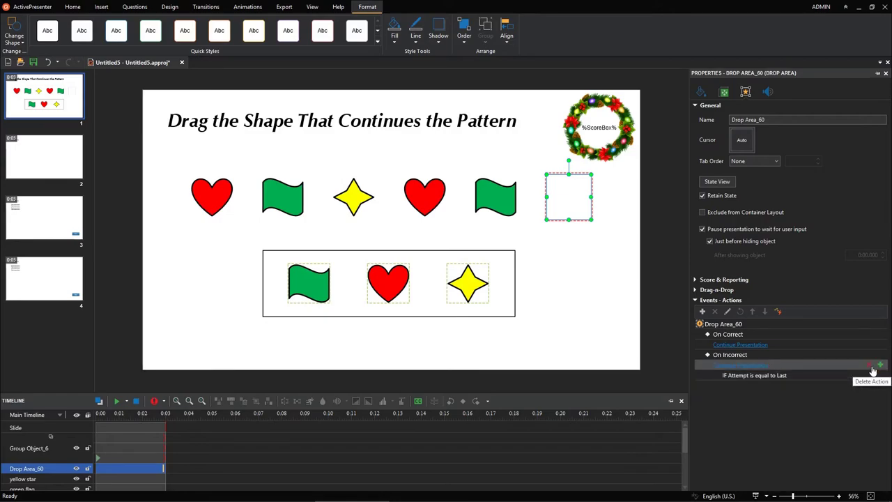
left_click(874, 371)
left_click(871, 347)
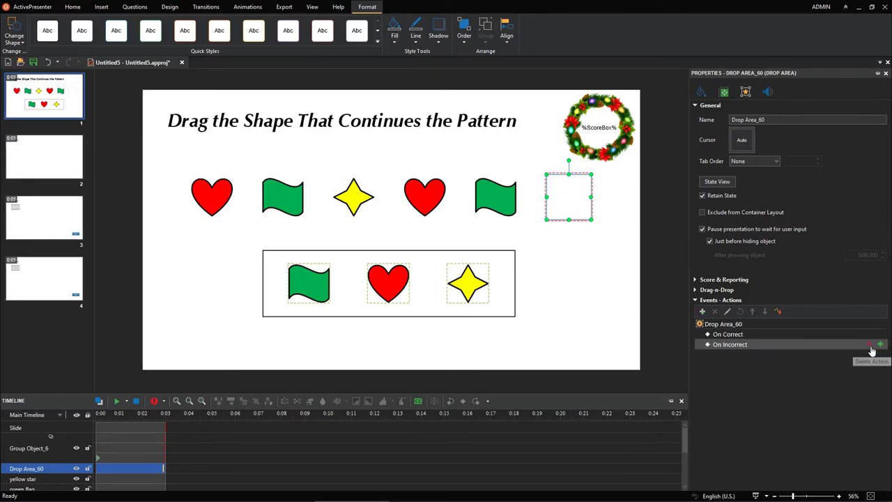
Step: Add a Play Audio action under On Correct using the built-in Correct 2 sound
left_click(880, 335)
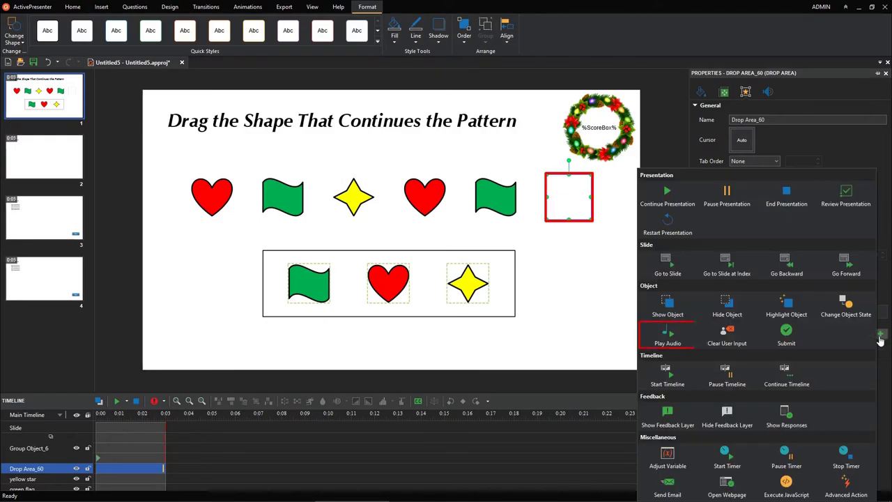
left_click(693, 339)
left_click(779, 346)
left_click(790, 359)
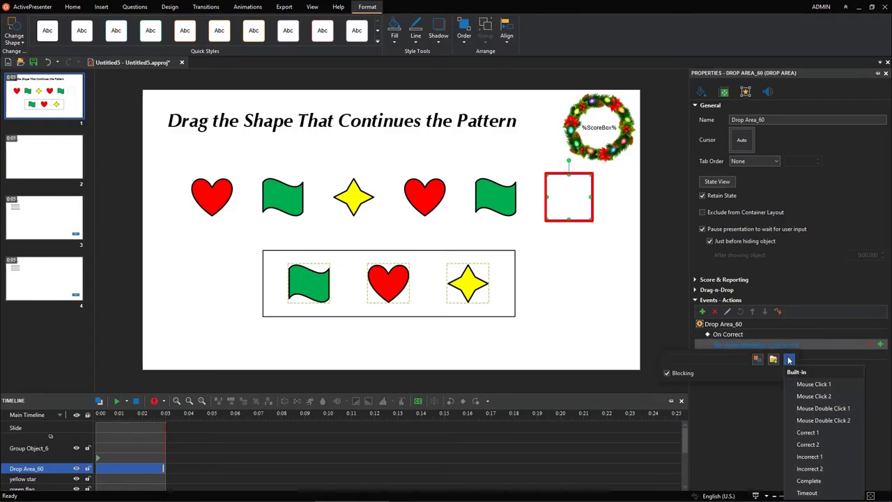
left_click(831, 444)
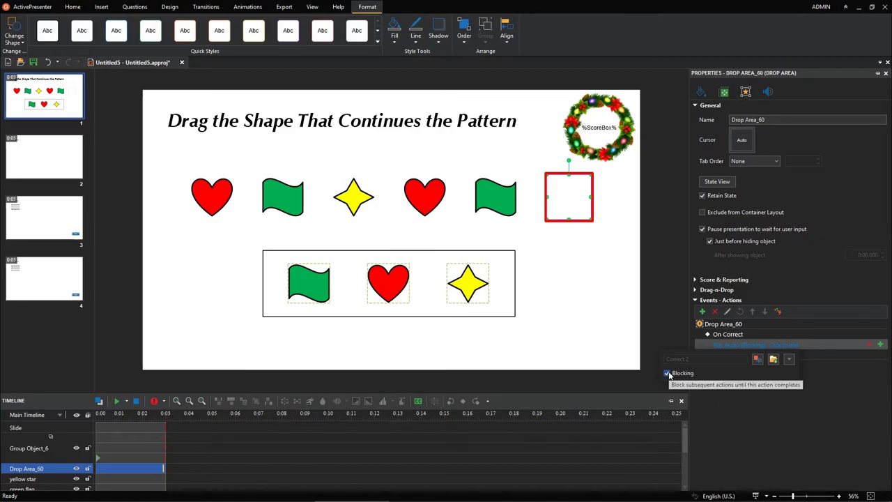
left_click(812, 337)
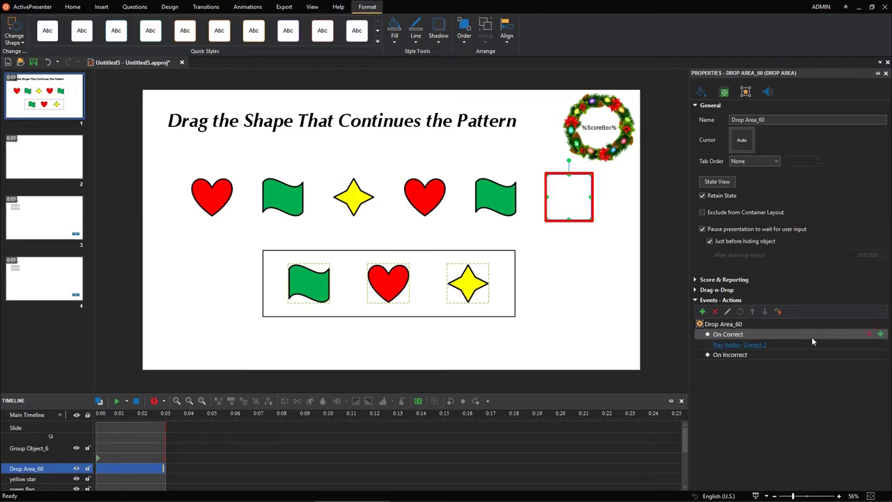
left_click(880, 334)
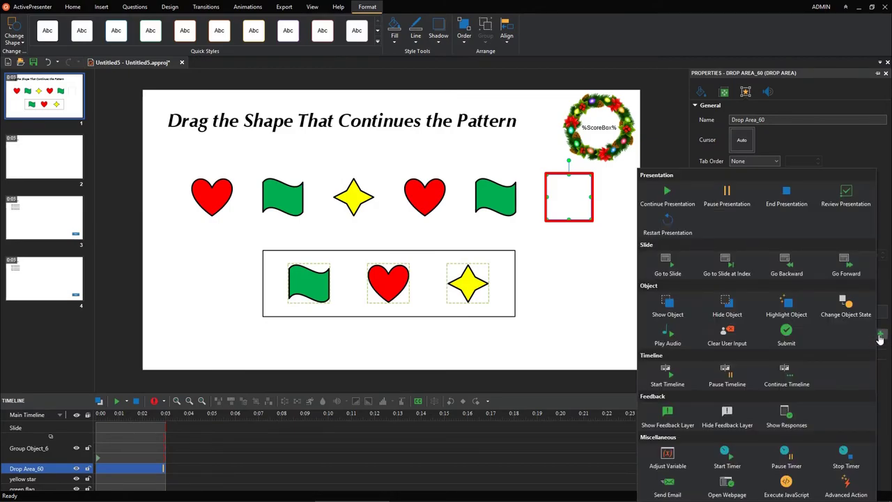
Step: Add an Adjust Variable action under On Correct that adds 1 to ScoreBox
left_click(681, 453)
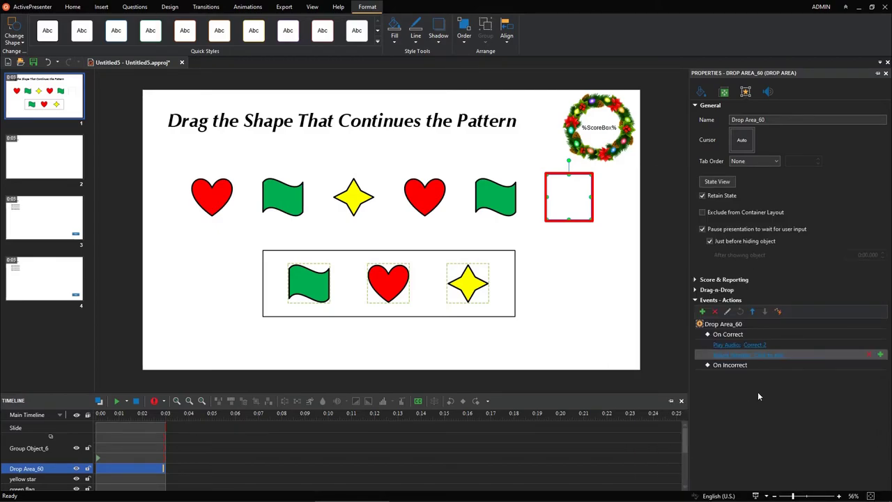
left_click(774, 355)
left_click(760, 370)
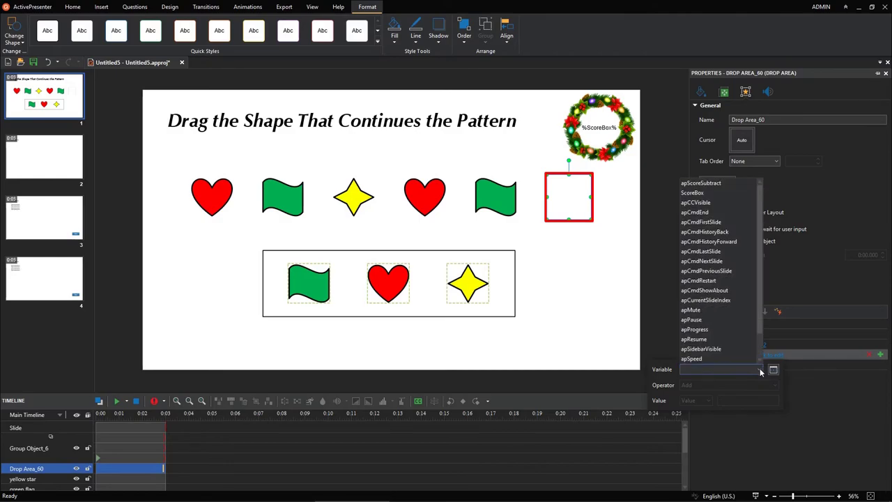
left_click(741, 195)
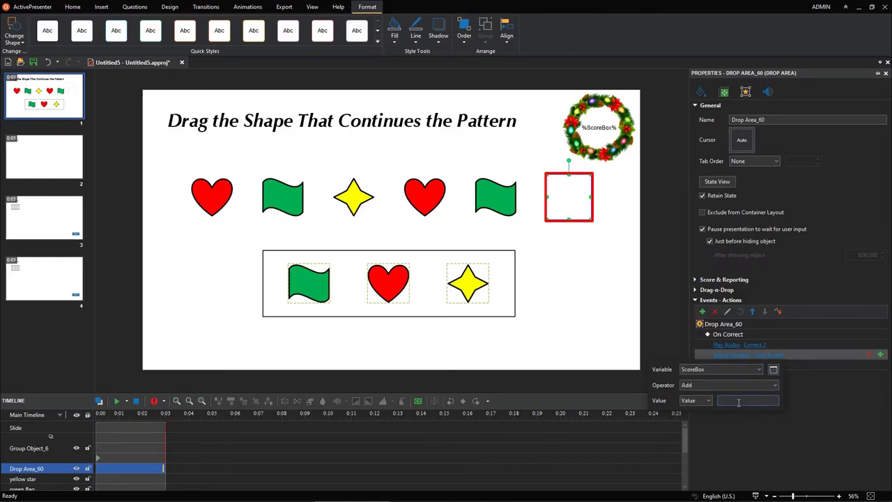
type("1")
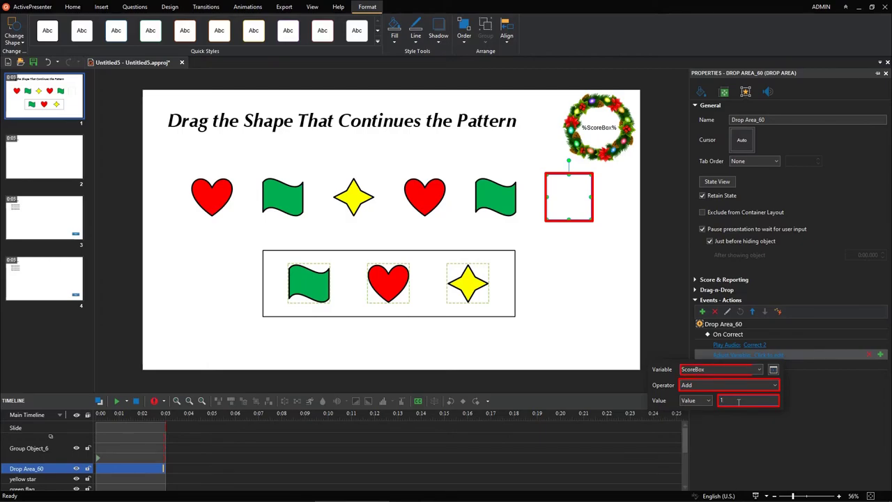
left_click(777, 336)
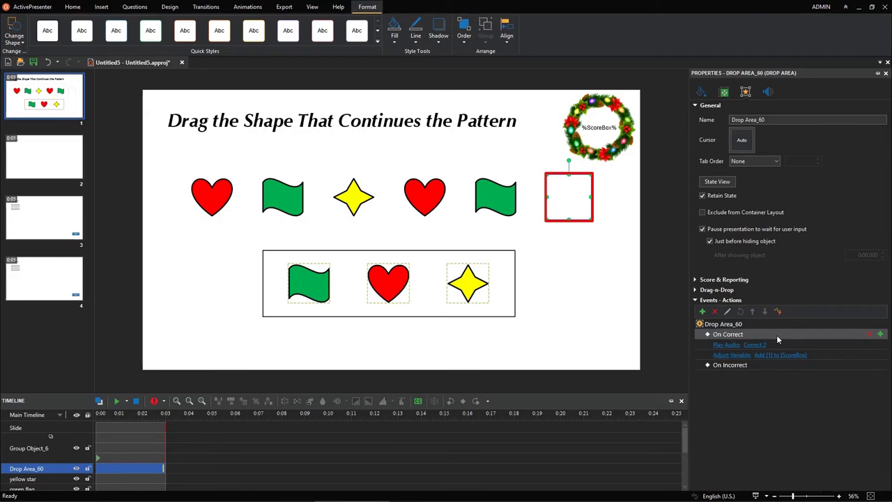
Step: Add a Show Feedback Layer action under On Correct showing Correct Feedback
left_click(881, 335)
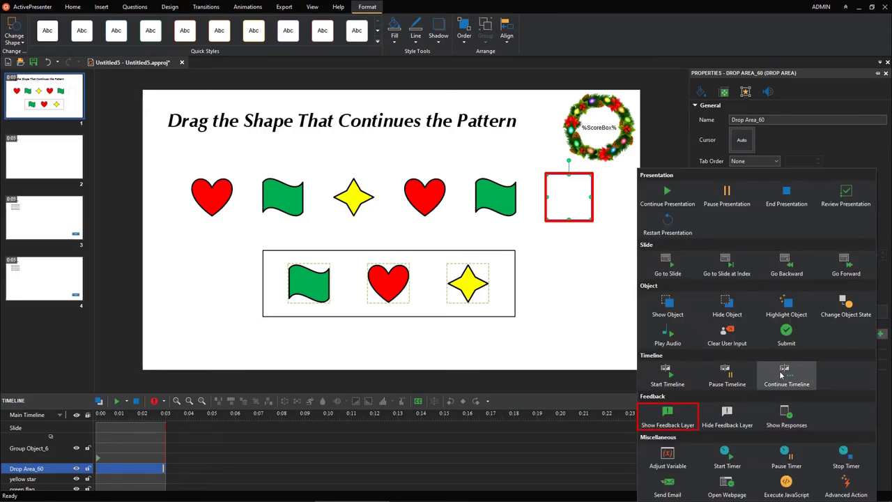
left_click(668, 417)
left_click(813, 367)
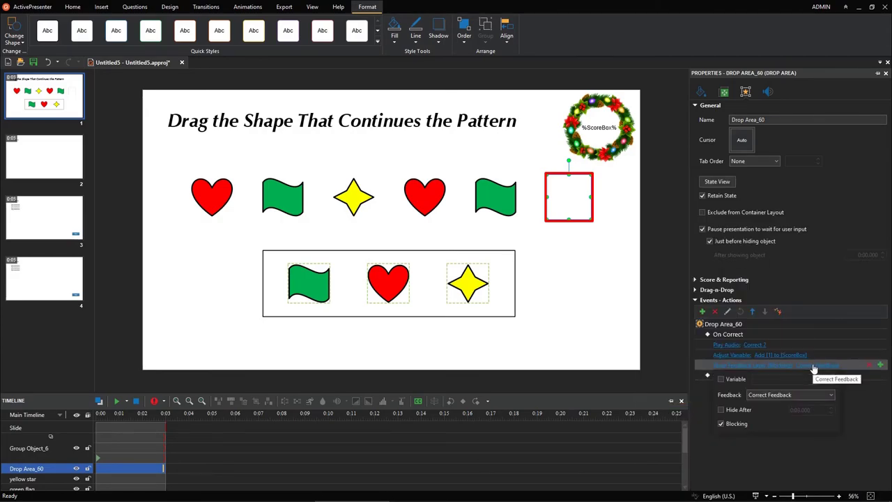
left_click(722, 437)
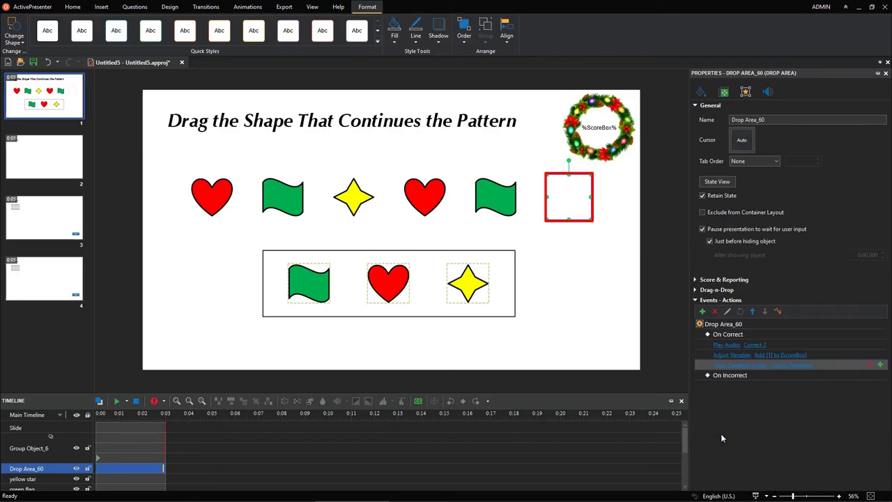
Step: Add a non-blocking Play Audio action with built-in Incorrect 2 under On Incorrect
left_click(881, 377)
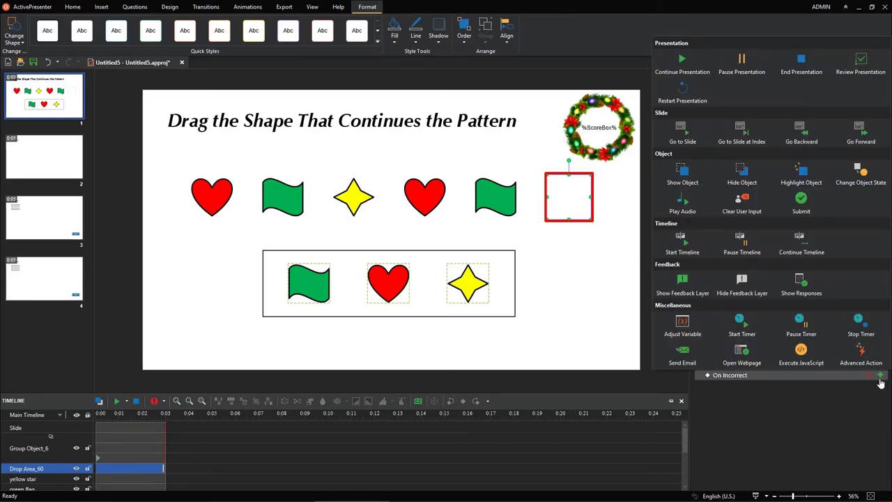
left_click(683, 201)
left_click(790, 387)
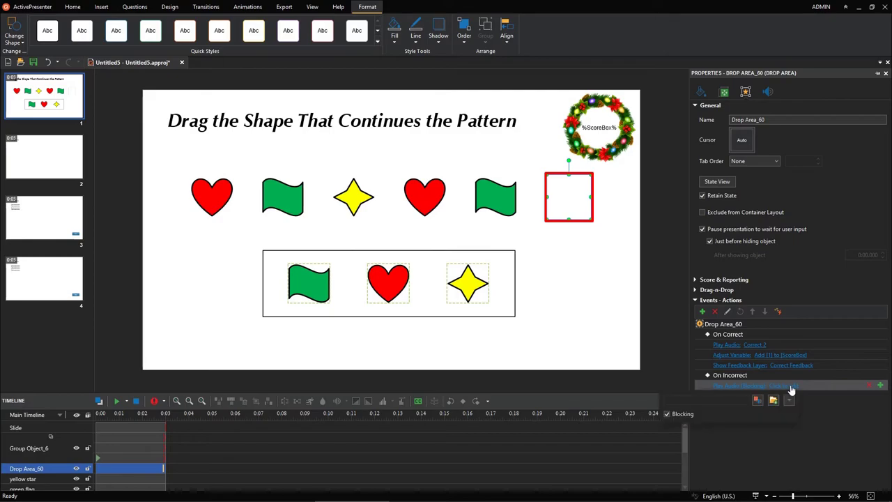
left_click(789, 400)
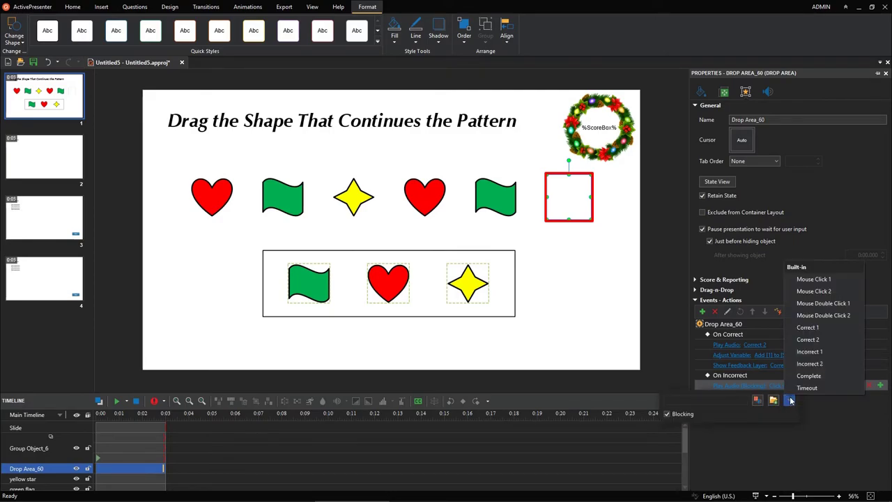
left_click(829, 364)
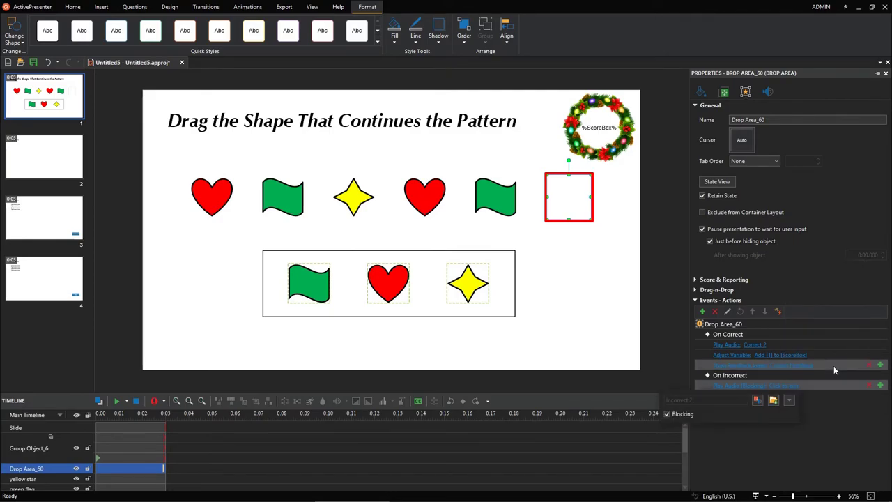
left_click(666, 416)
left_click(773, 375)
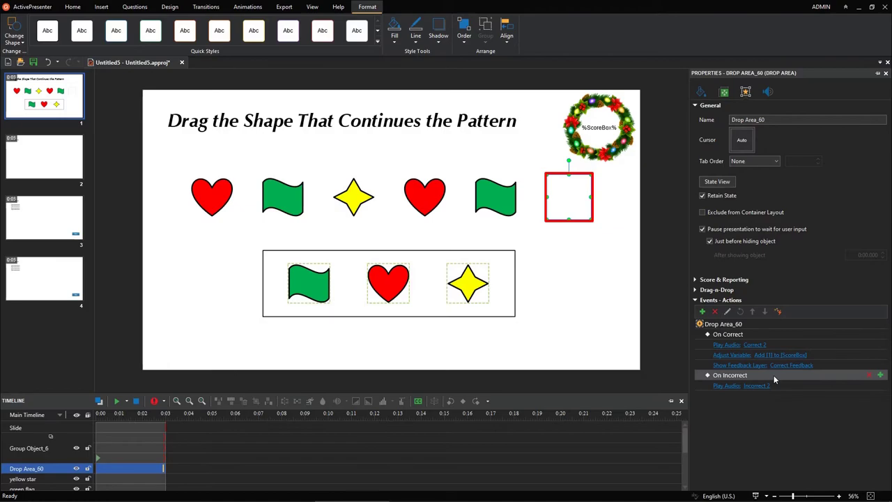
Step: Add a Show Feedback Layer action under On Incorrect showing Incorrect Feedback
left_click(879, 375)
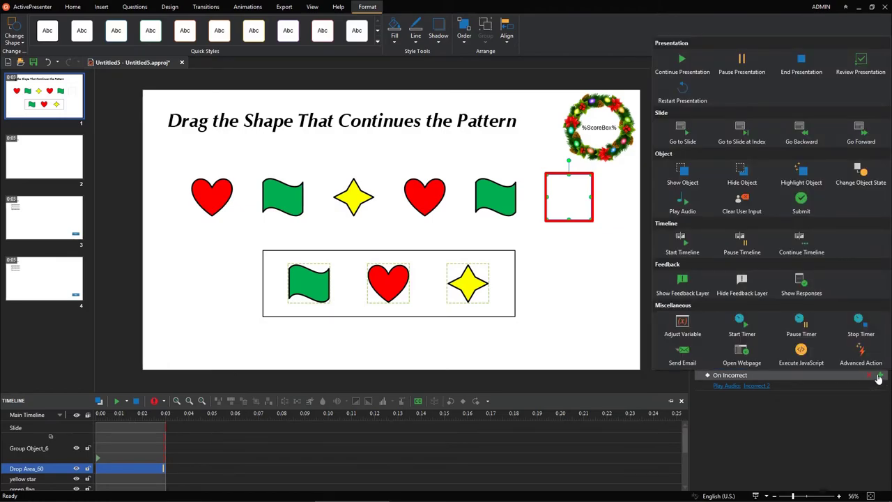
left_click(708, 286)
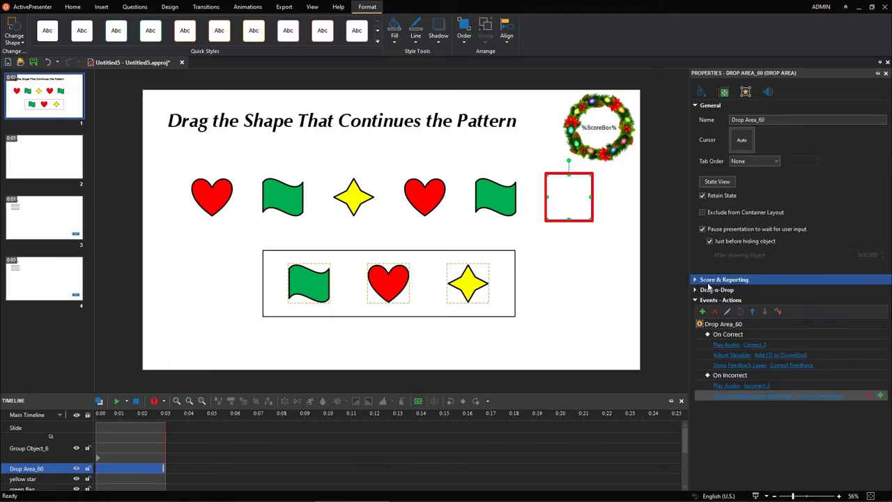
left_click(803, 396)
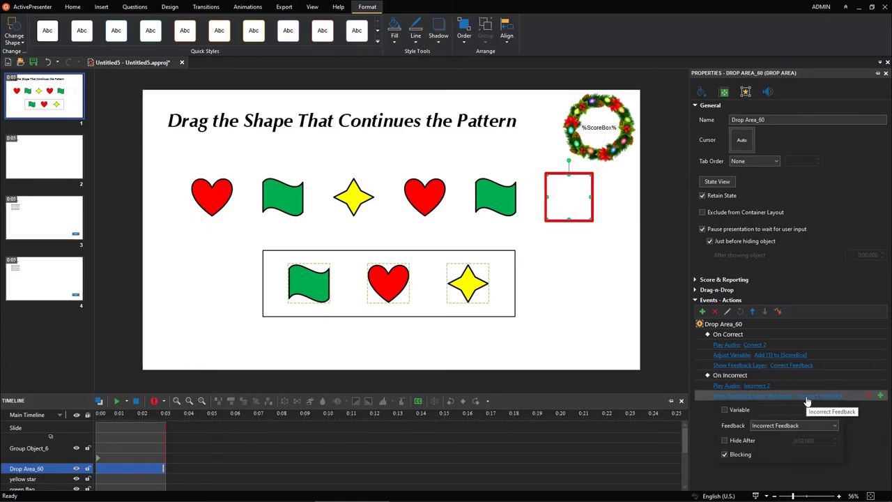
left_click(719, 469)
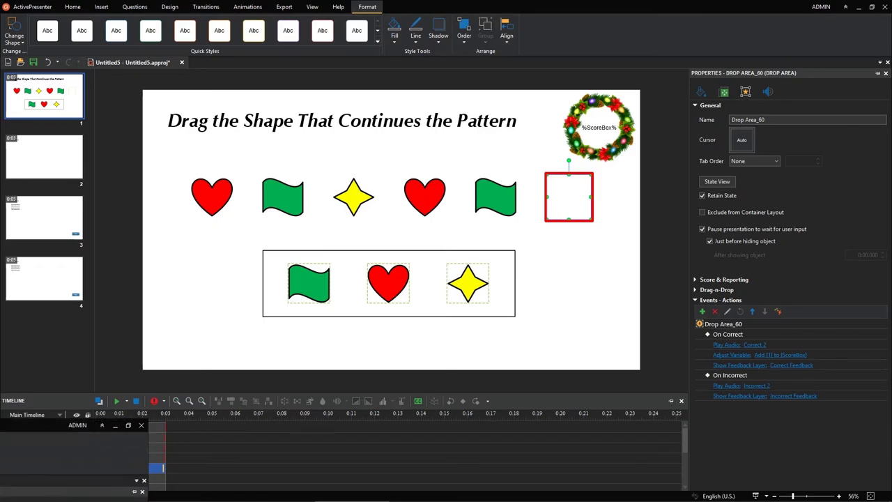
left_click(43, 102)
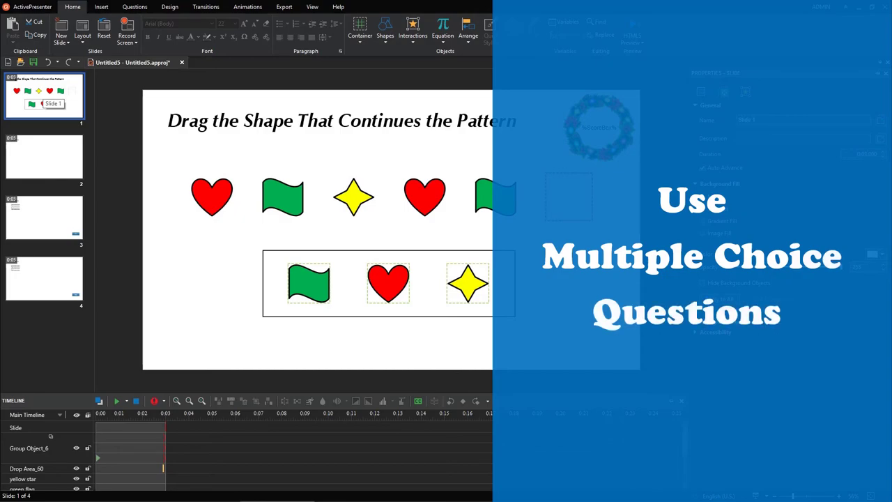
Step: Move the multiple-choice slide to position 2 and paste its title 'Choose the Object That Continues The Pattern'
left_click(28, 216)
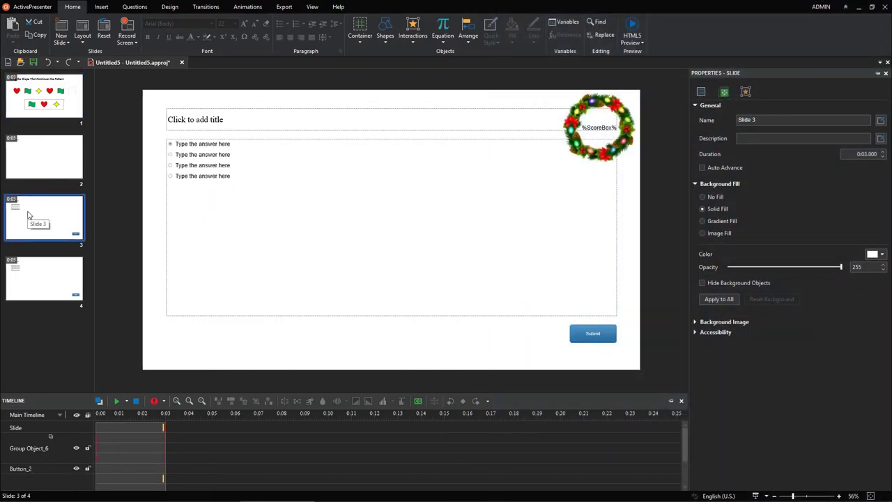
left_click_drag(29, 215, 30, 158)
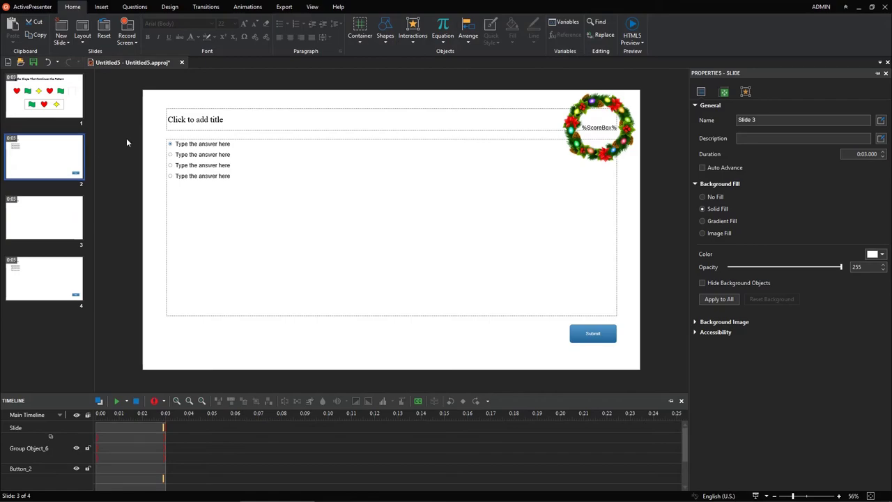
left_click(179, 124)
type("Choose the Object That Continues The Pattern")
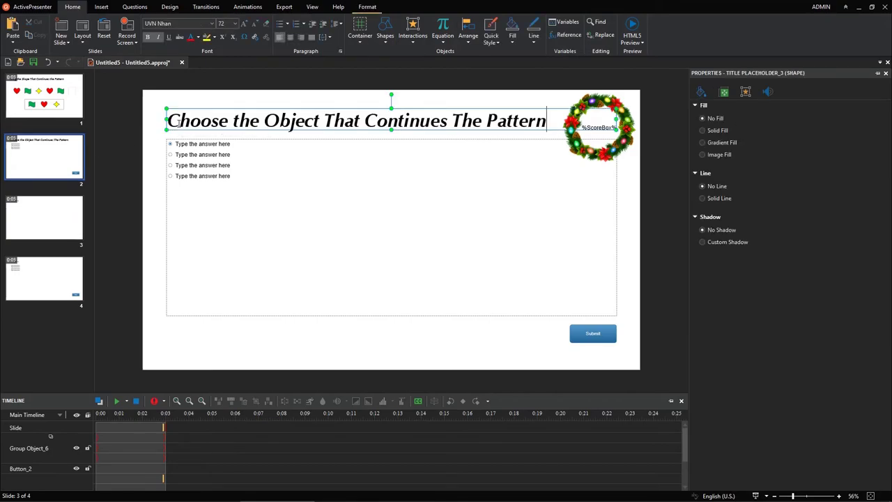
Step: Narrow the title box and shrink the question box to just the answer rows
left_click_drag(616, 119, 552, 118)
left_click(552, 143)
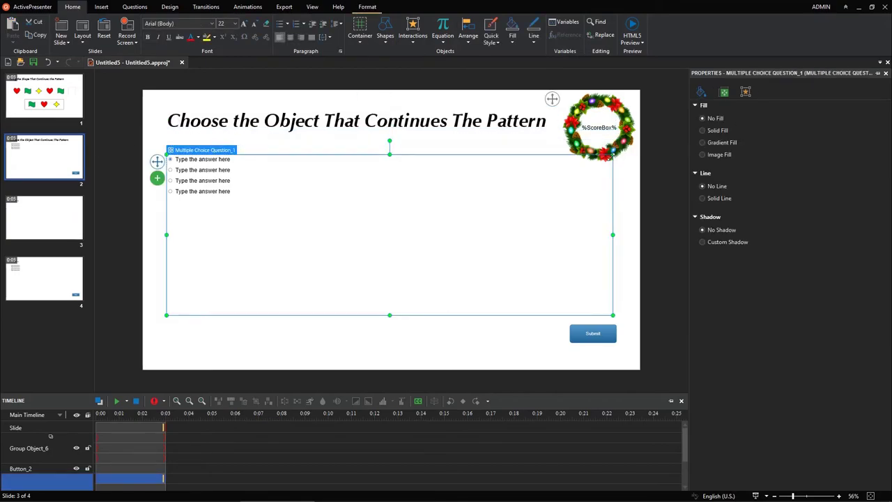
left_click_drag(616, 139, 604, 271)
Step: Insert the tennis ball and other ball images from the Resources panel
left_click(312, 7)
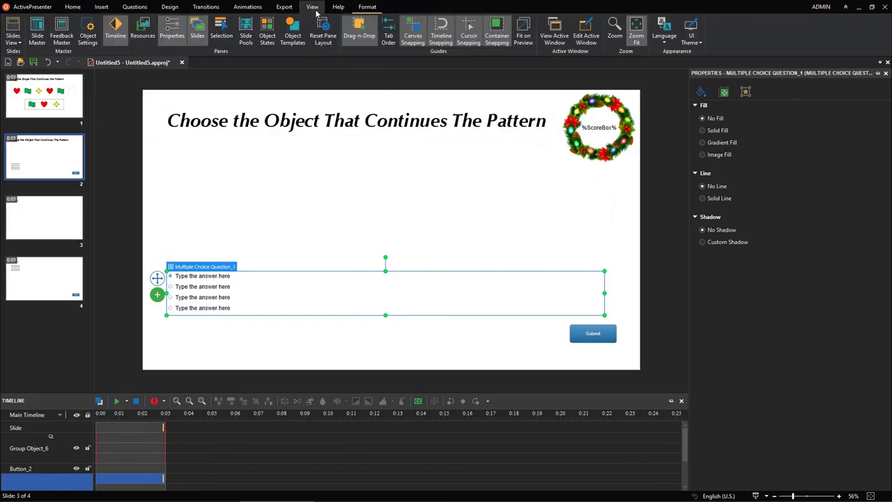
left_click(152, 42)
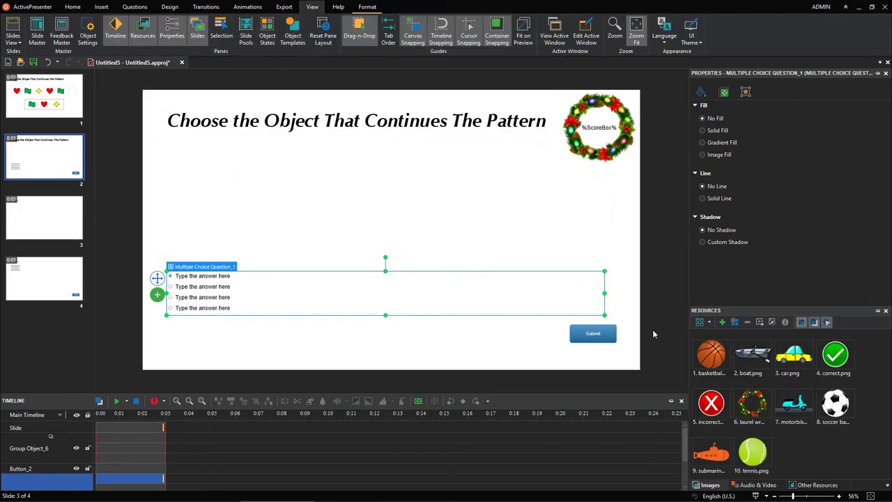
right_click(766, 442)
left_click(800, 324)
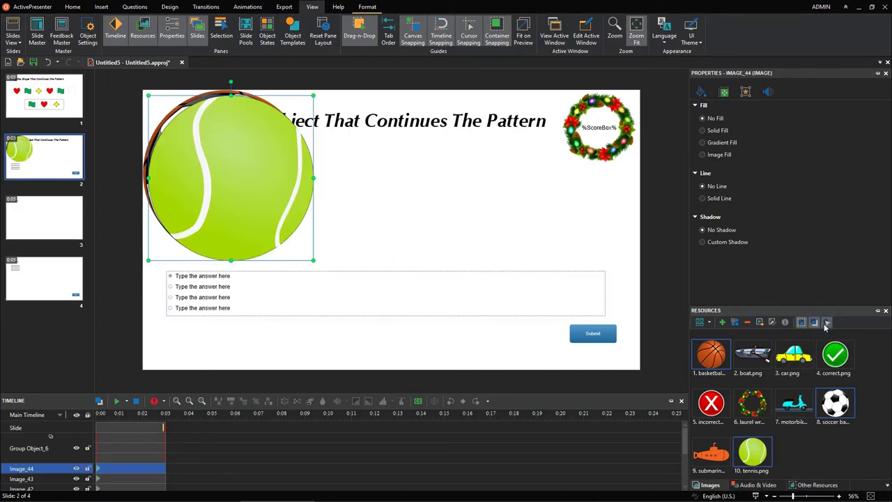
left_click(127, 478, "ctrl")
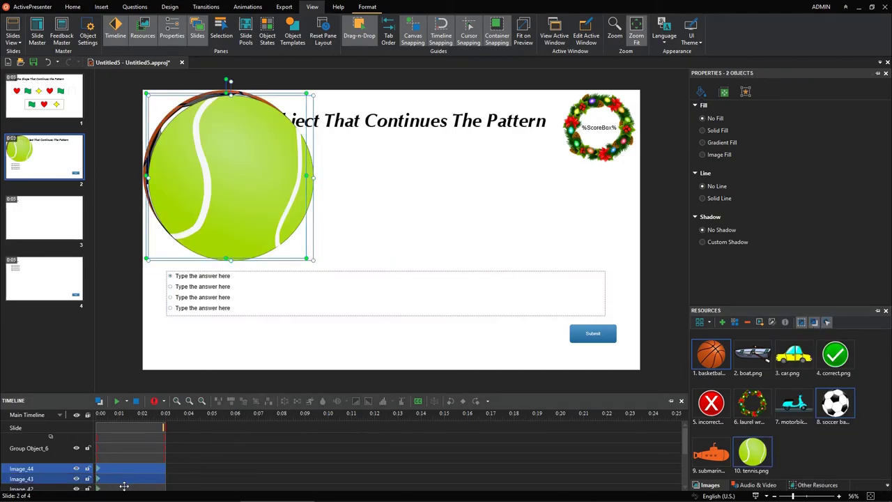
left_click(123, 487, "ctrl")
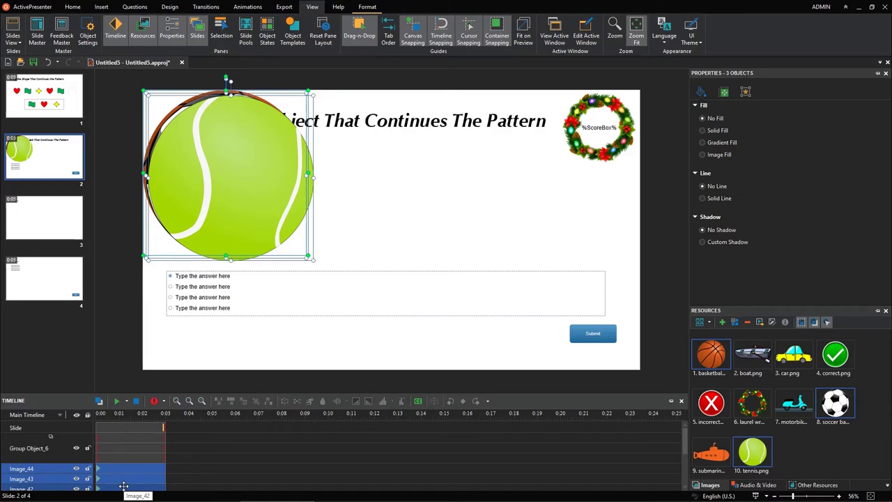
Step: Set the ball images' width to 153 and arrange them in a row
left_click(724, 93)
left_click(856, 195)
type("153")
key("Return")
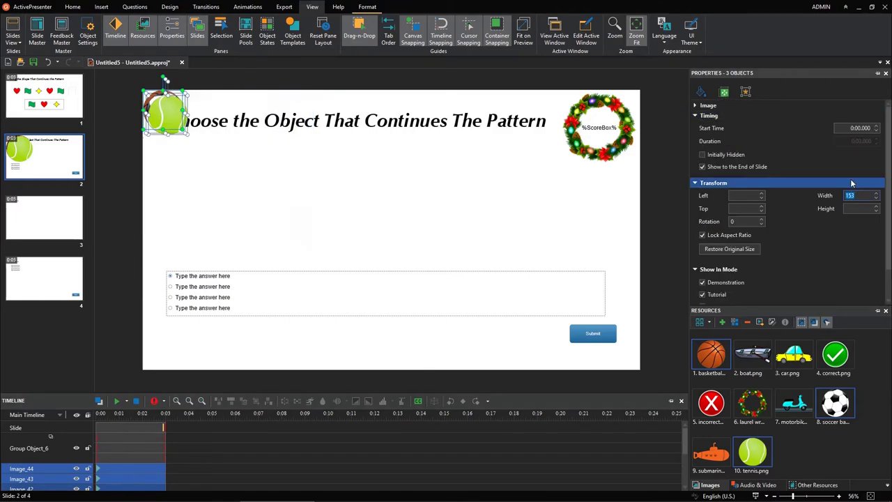
left_click_drag(163, 100, 438, 192)
key("Escape")
left_click_drag(174, 198, 366, 199)
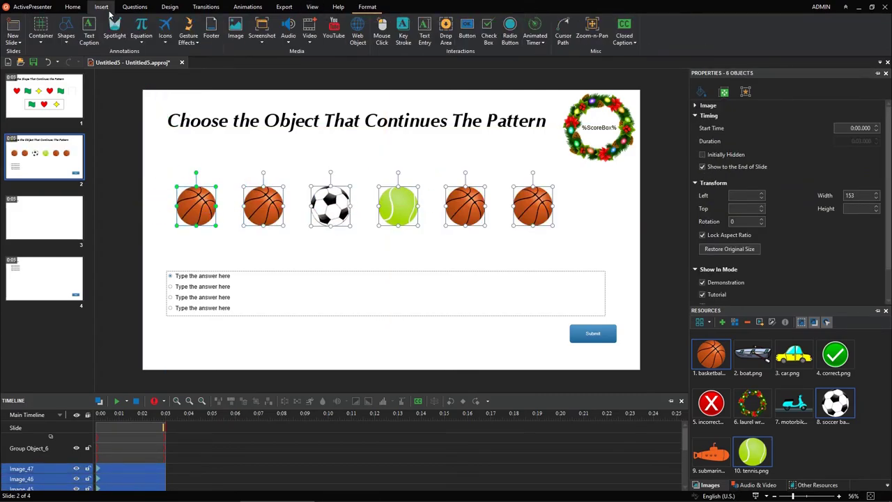
Step: Draw an empty rectangle square after the last basketball
left_click(67, 39)
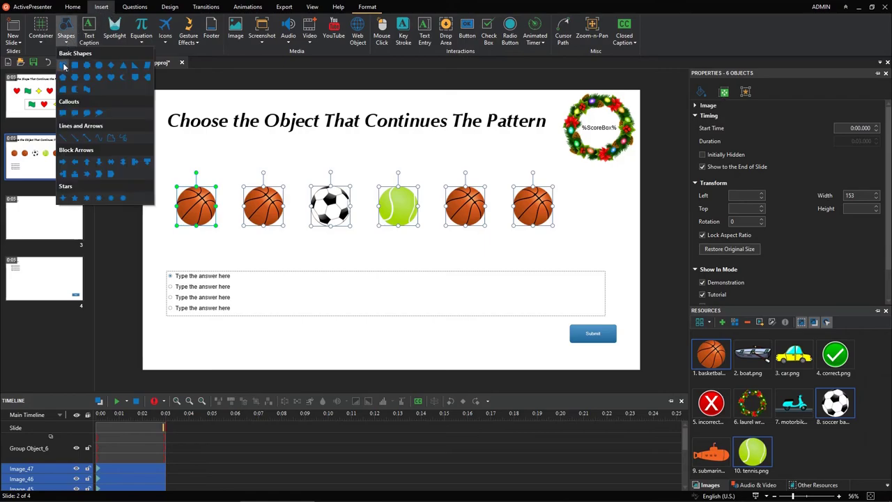
left_click(64, 66)
mouse_move(582, 187)
left_mouse_down()
mouse_move(594, 223)
mouse_move(623, 226)
left_mouse_up()
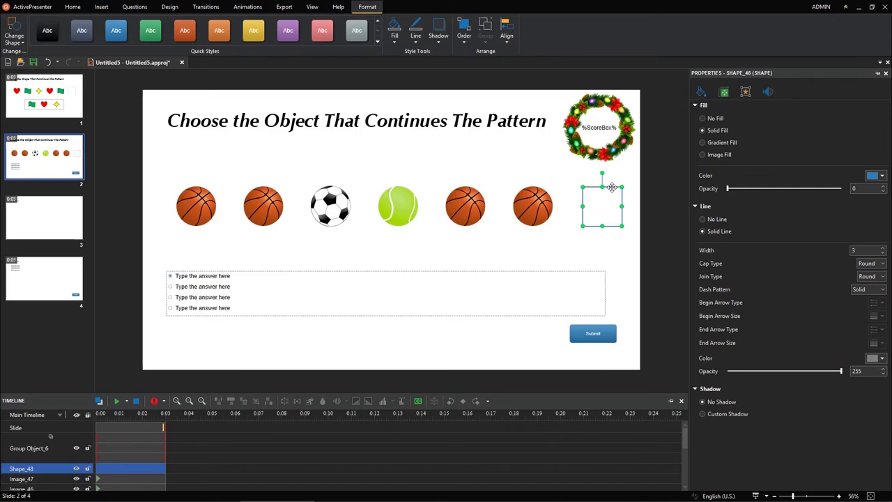
Step: Set the question's Container Layout to None and narrow the answer area
left_click(440, 271)
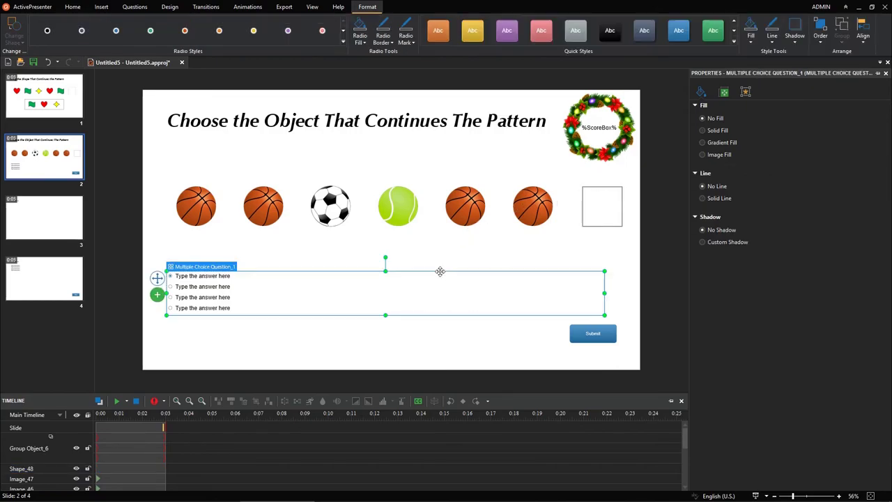
left_click(724, 93)
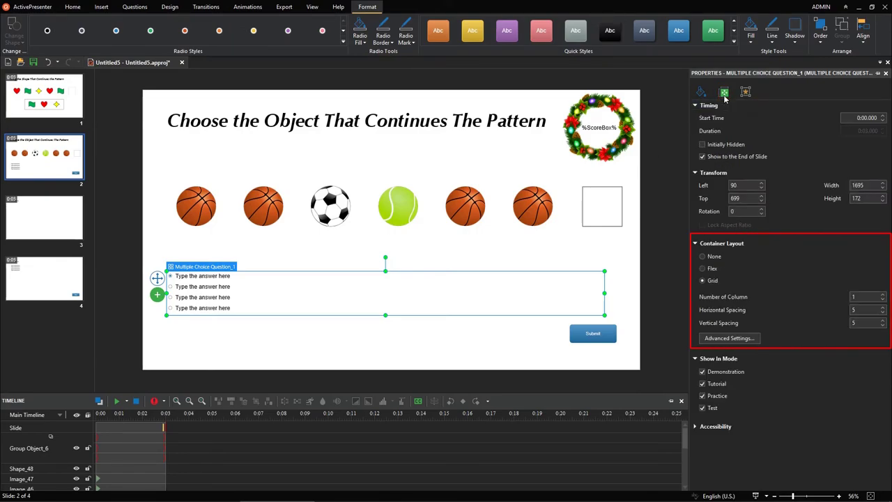
left_click(702, 257)
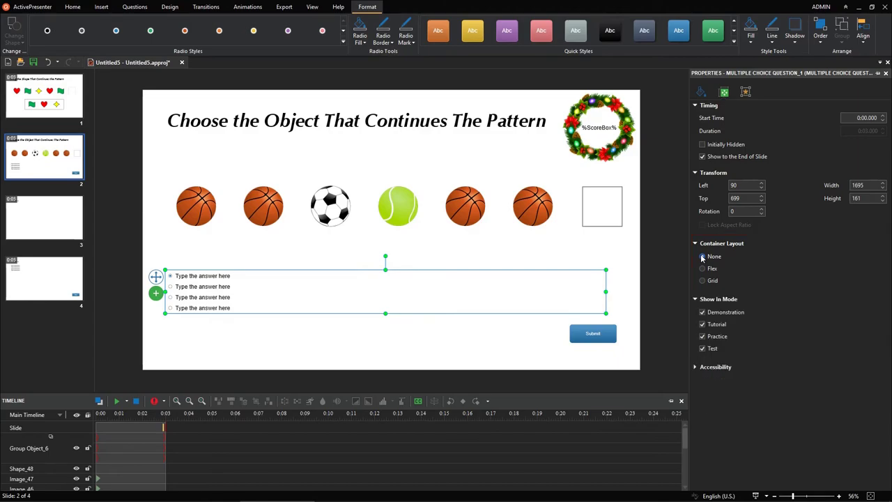
left_click_drag(606, 291, 500, 273)
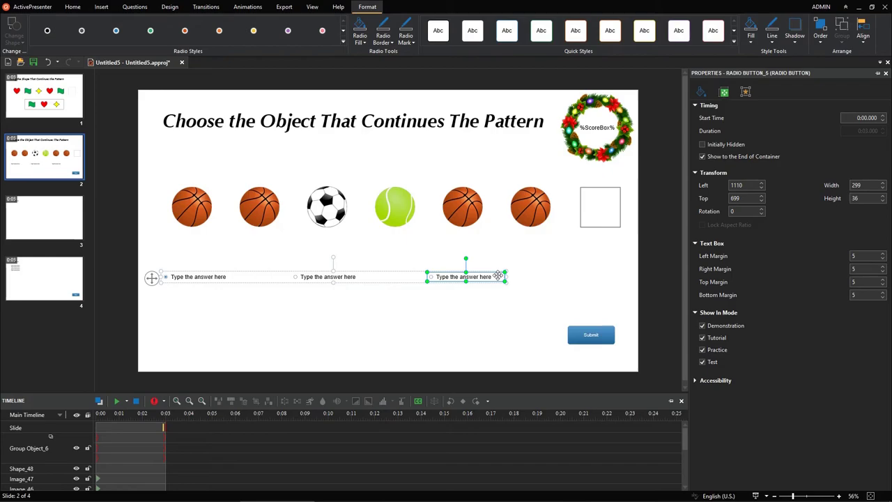
Step: Give the answer options Image Fill with their ball images, such as the tennis ball
left_click(701, 92)
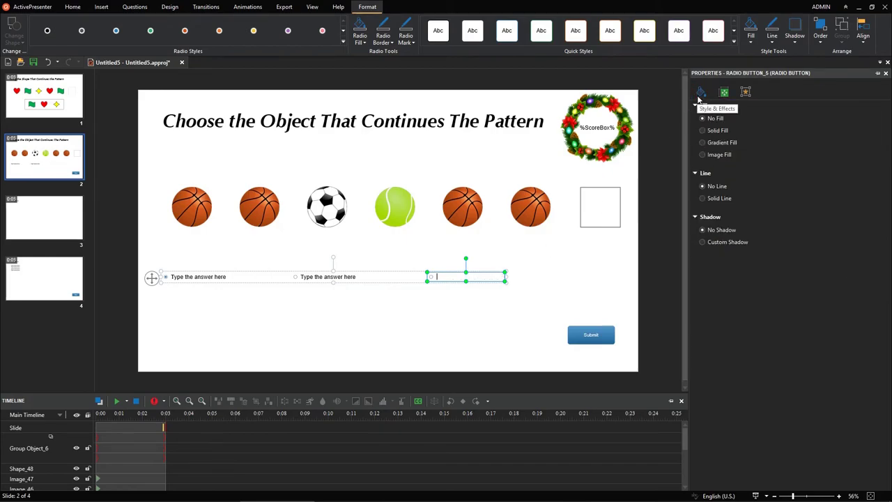
left_click(702, 155)
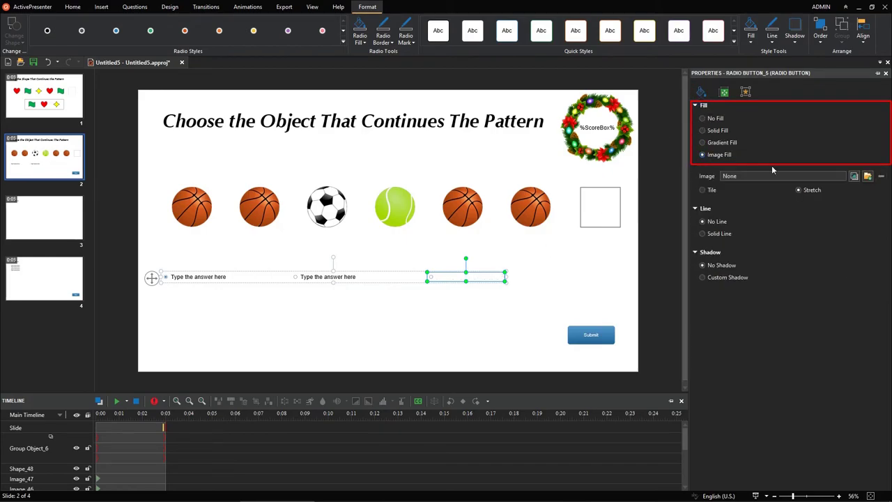
left_click(853, 176)
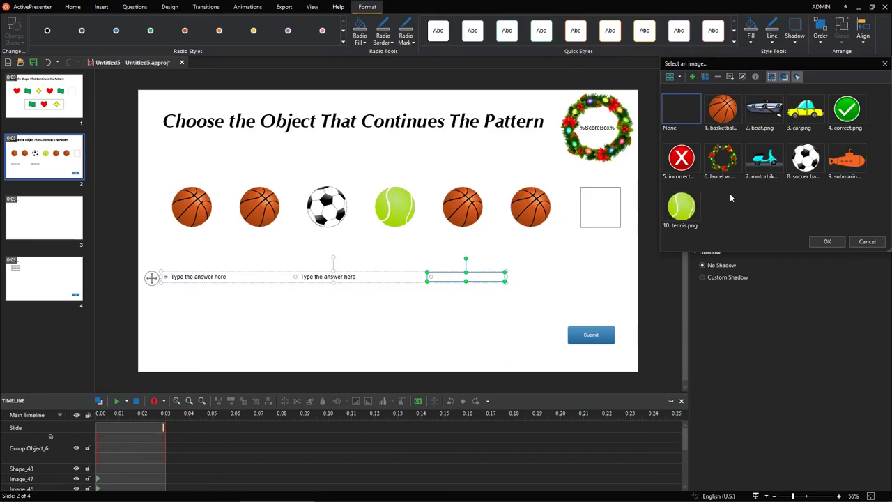
left_click(687, 208)
left_click(821, 241)
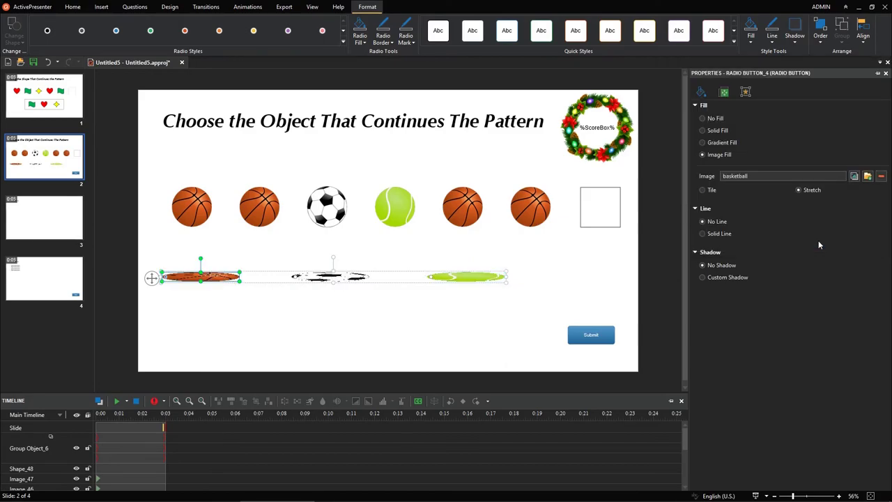
Step: Set the three answers' width and height to 153
left_click(724, 92)
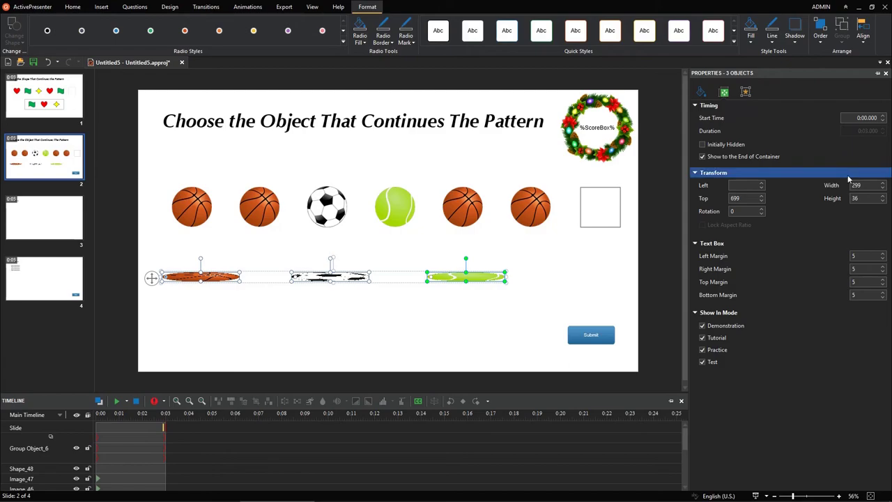
left_click(847, 186)
type("153")
key("Return")
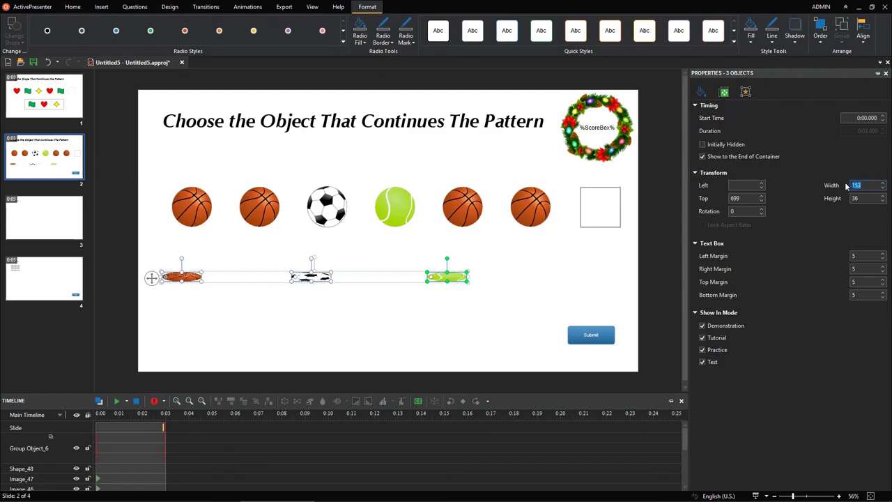
left_click(856, 198)
type("153")
key("Return")
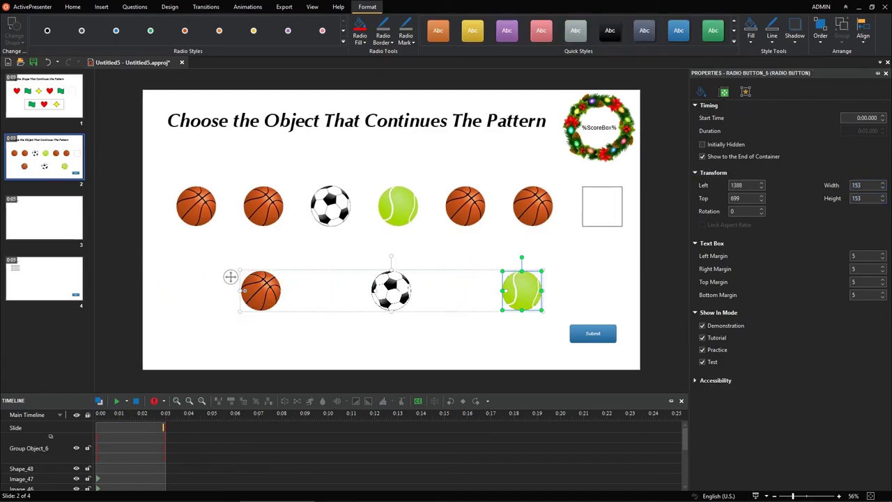
Step: Apply a filled radio style to the ball answer group
left_click(476, 270)
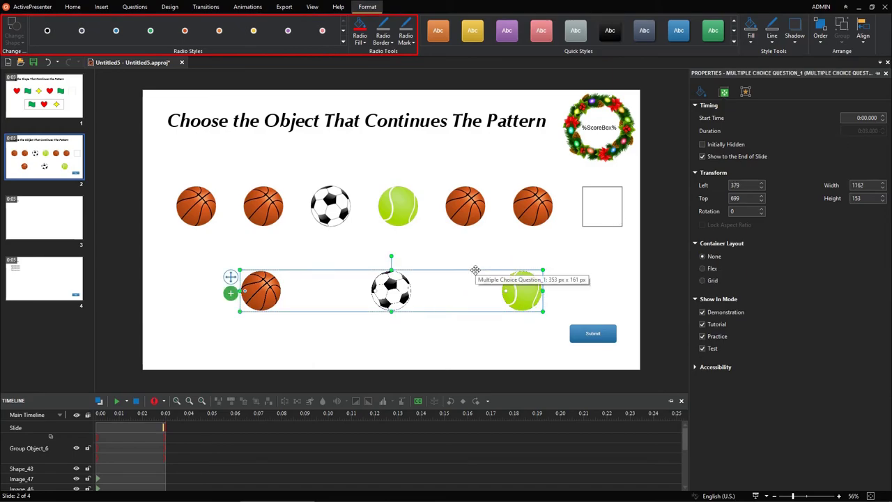
left_click(344, 42)
left_click(196, 290)
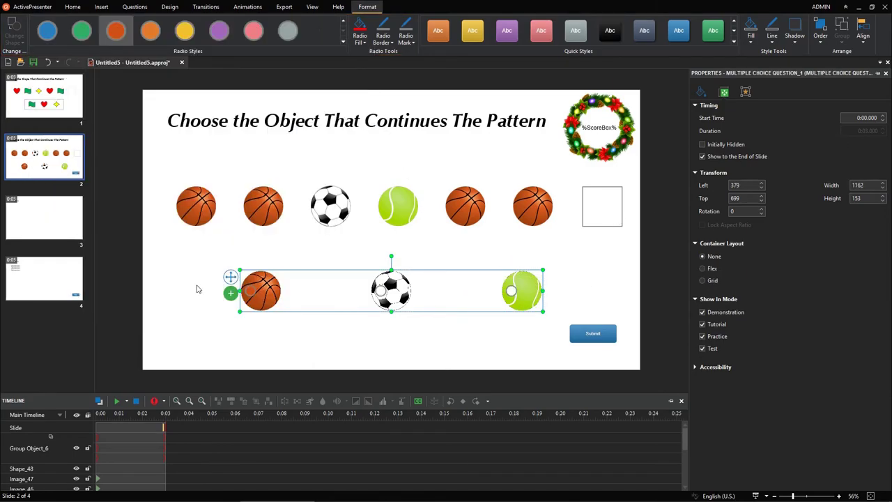
Step: Set the radio mark colour to red, shown on the selected soccer ball answer
left_click(413, 42)
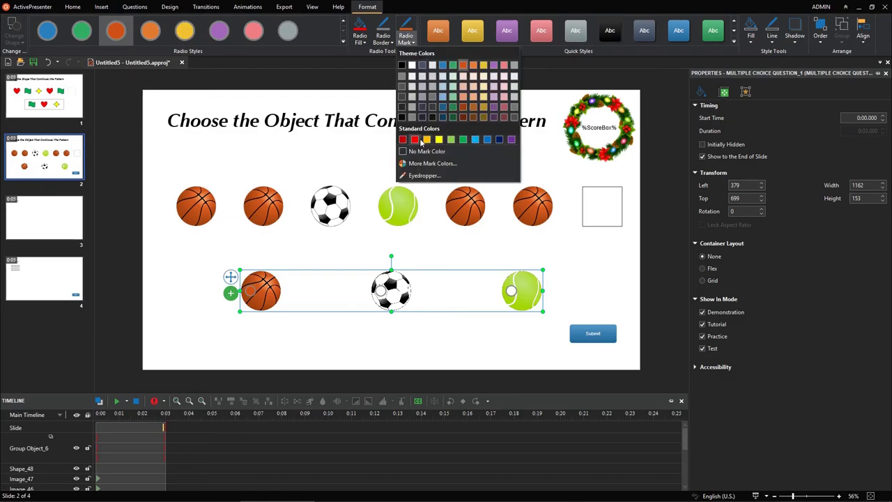
left_click(417, 140)
left_click(380, 290)
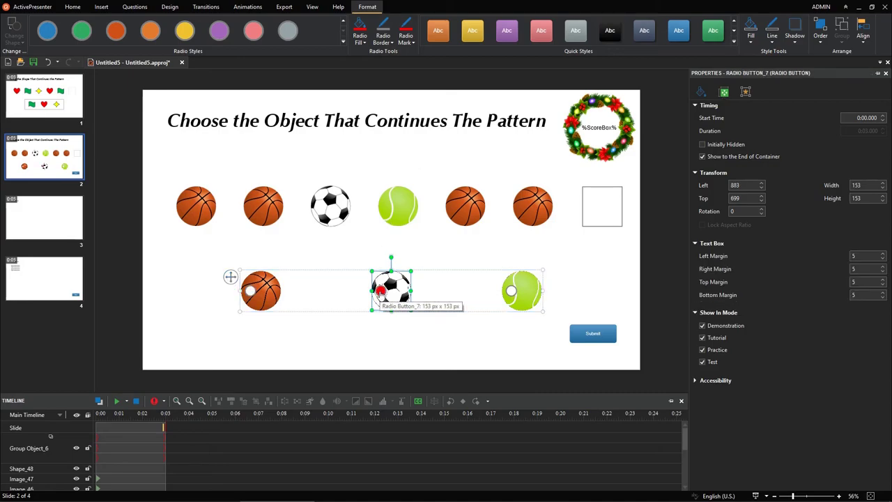
left_click(230, 276)
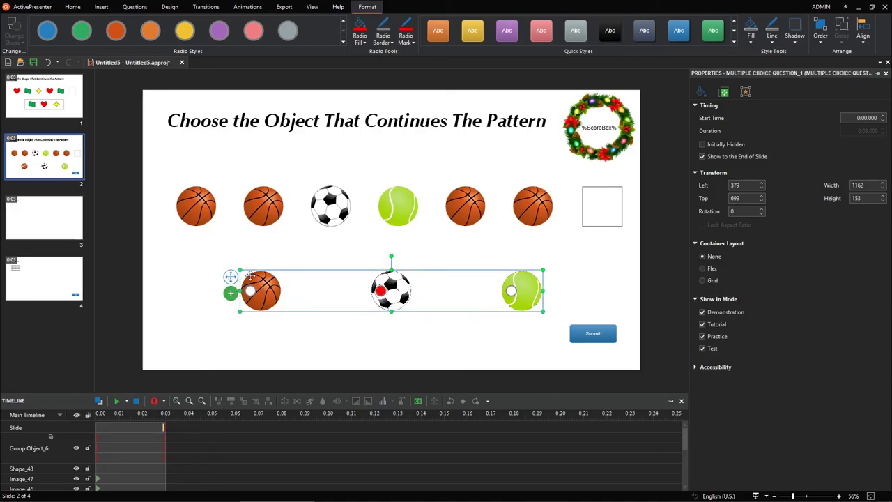
left_click(746, 92)
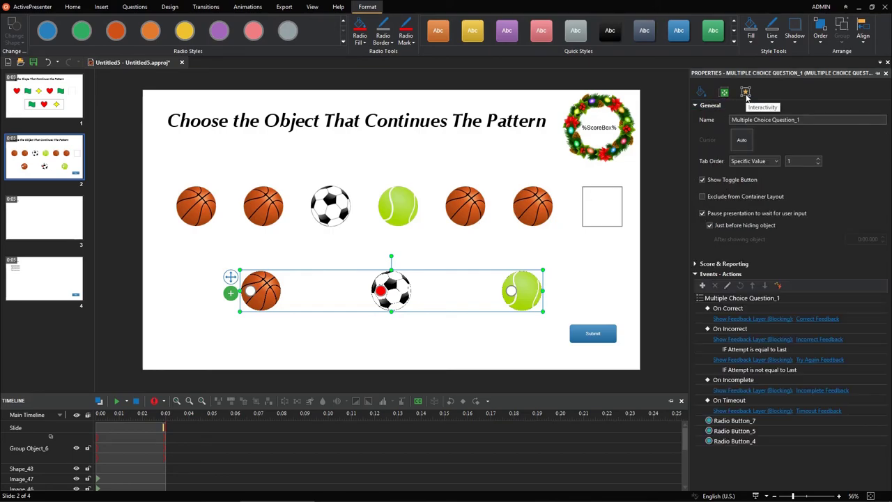
Step: Review the multiple-choice question's Interactivity settings
left_click(868, 403)
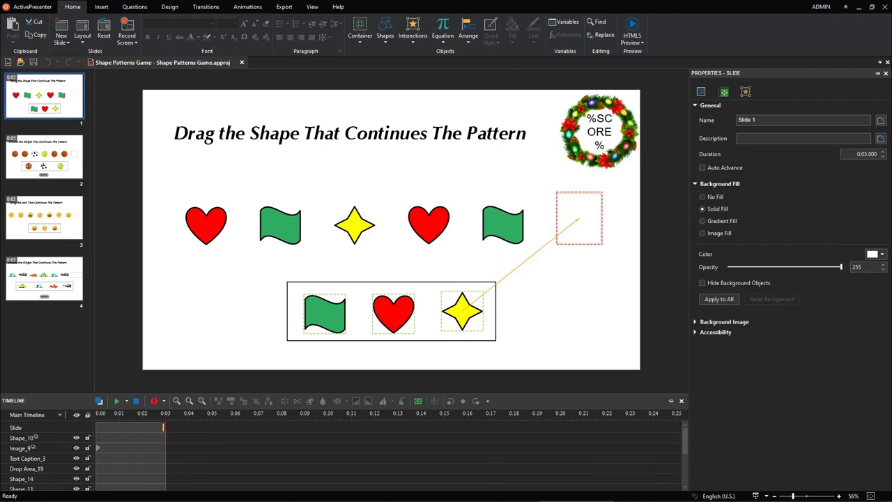
Step: Start an HTML5 preview of the Shape Patterns Game from the Export tab
left_click(284, 6)
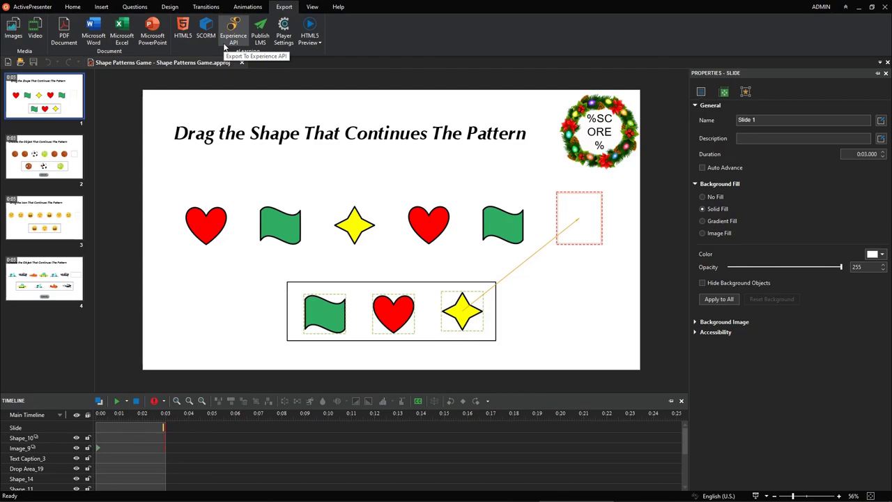
left_click(308, 26)
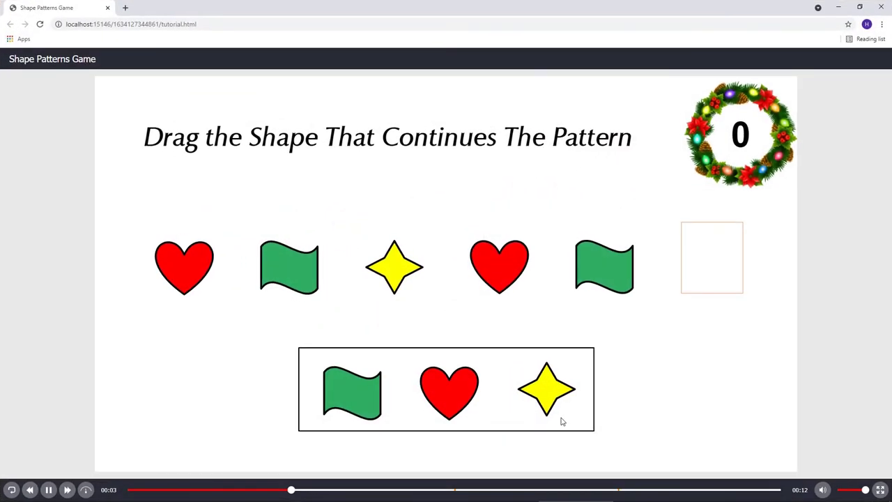
Step: Answer the first two preview questions: drag the yellow star into the slot, then choose the soccer ball
left_click_drag(555, 397, 711, 260)
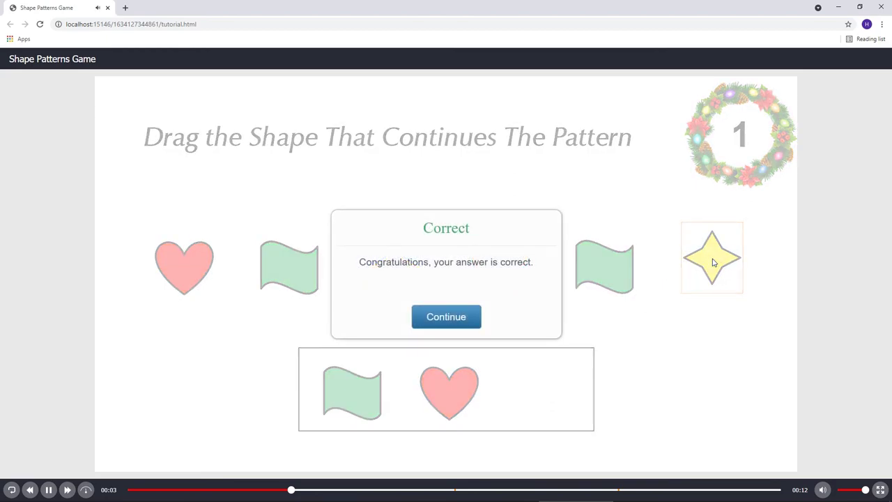
left_click(473, 319)
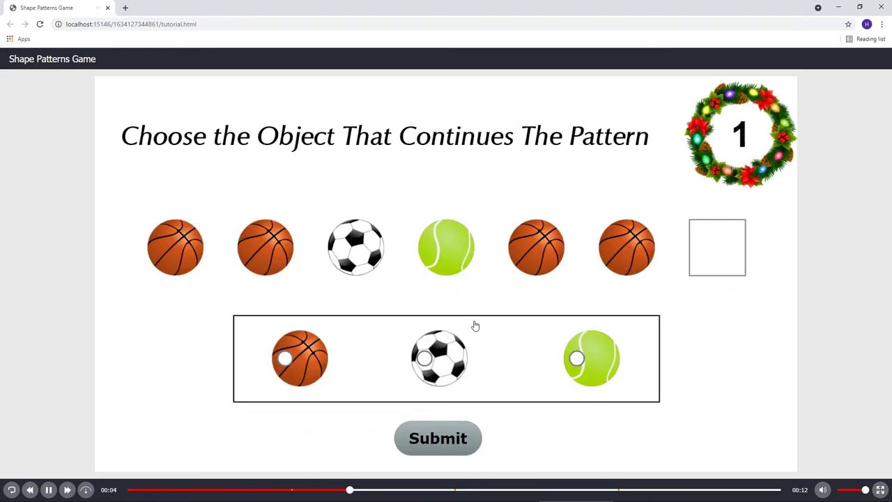
left_click(424, 358)
left_click(448, 450)
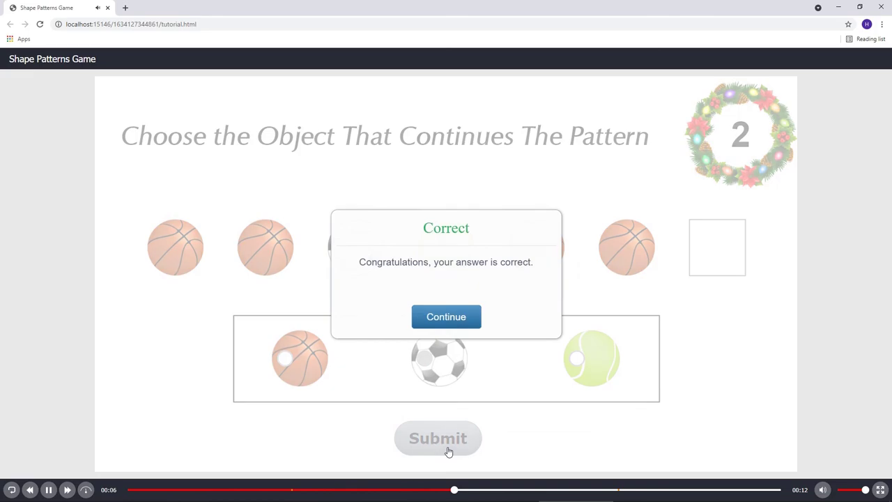
Step: Drag the laughing emoji into the empty slot to answer the emoji question
left_click(476, 321)
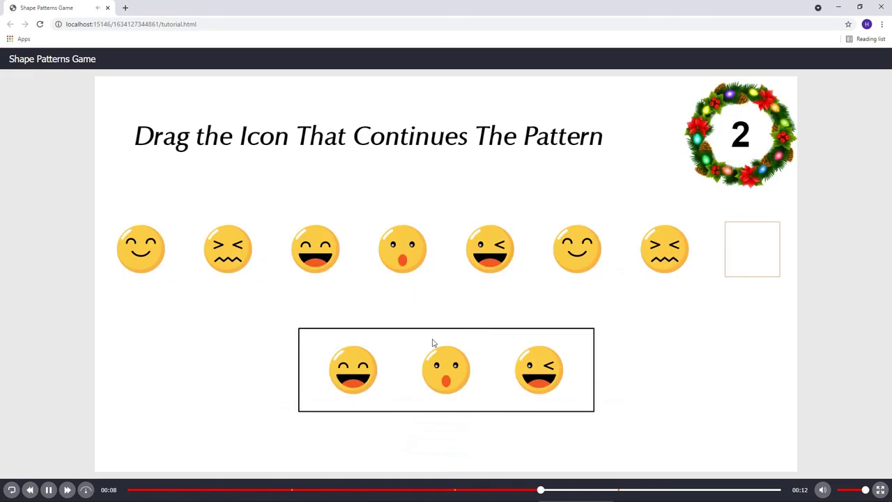
left_click_drag(353, 370, 752, 249)
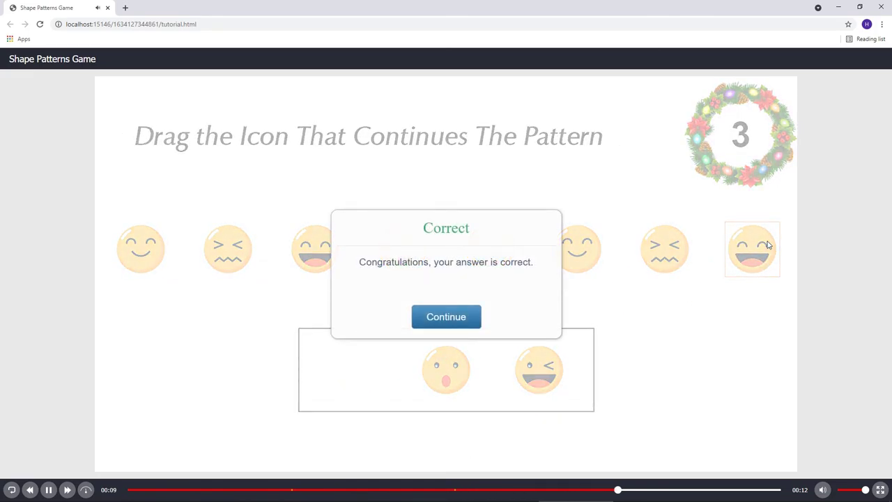
left_click(472, 321)
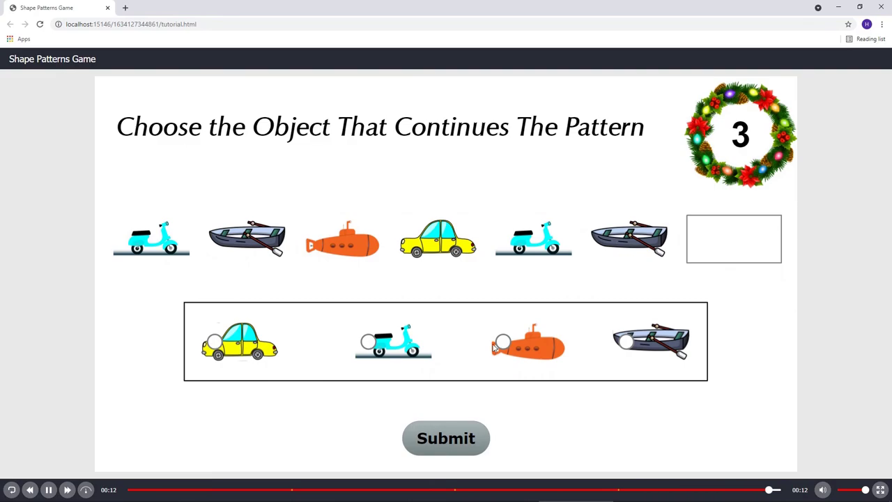